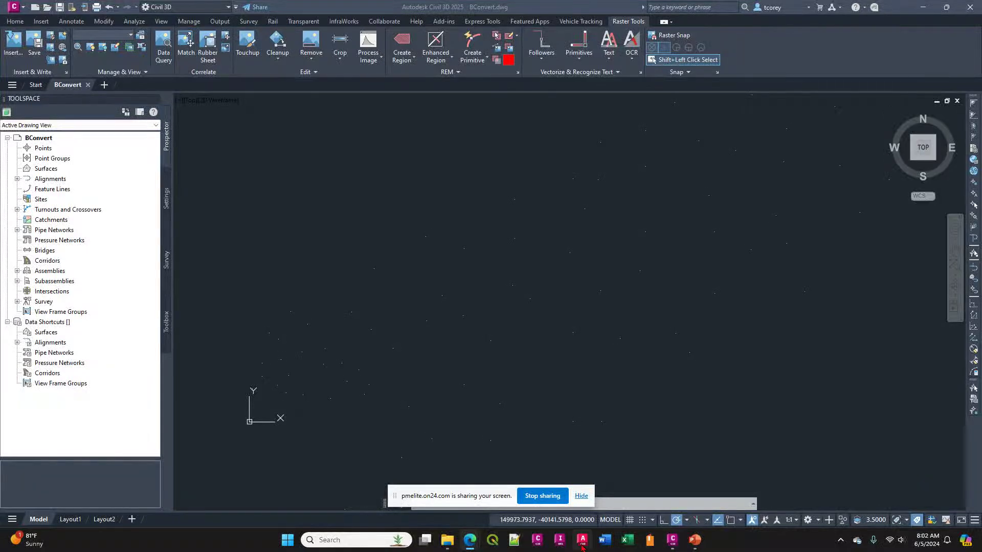
pyautogui.click(580, 499)
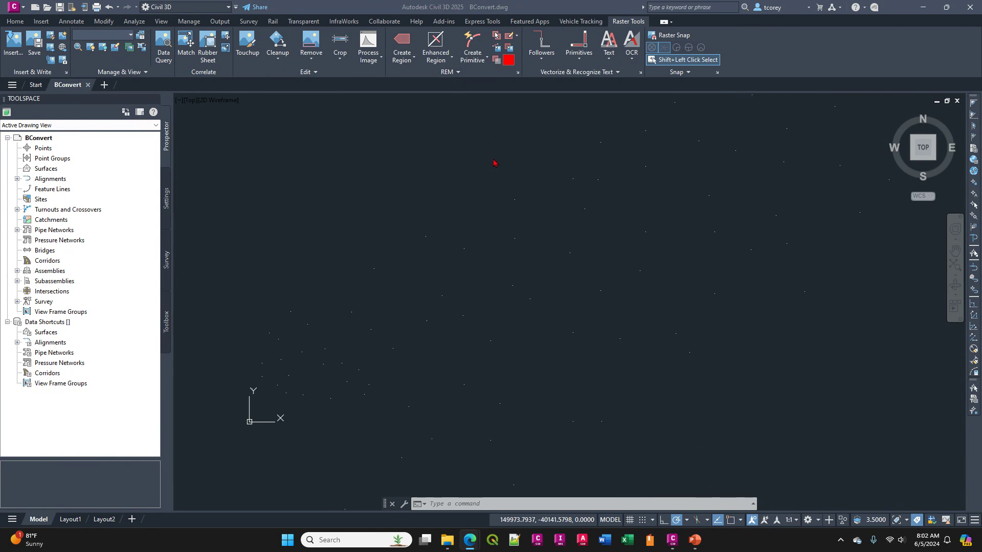
pyautogui.scroll(-2, 501, 165)
pyautogui.moveTo(503, 164)
pyautogui.mouseDown(button='middle')
pyautogui.moveTo(522, 220)
pyautogui.moveTo(500, 214)
pyautogui.mouseUp(button='middle')
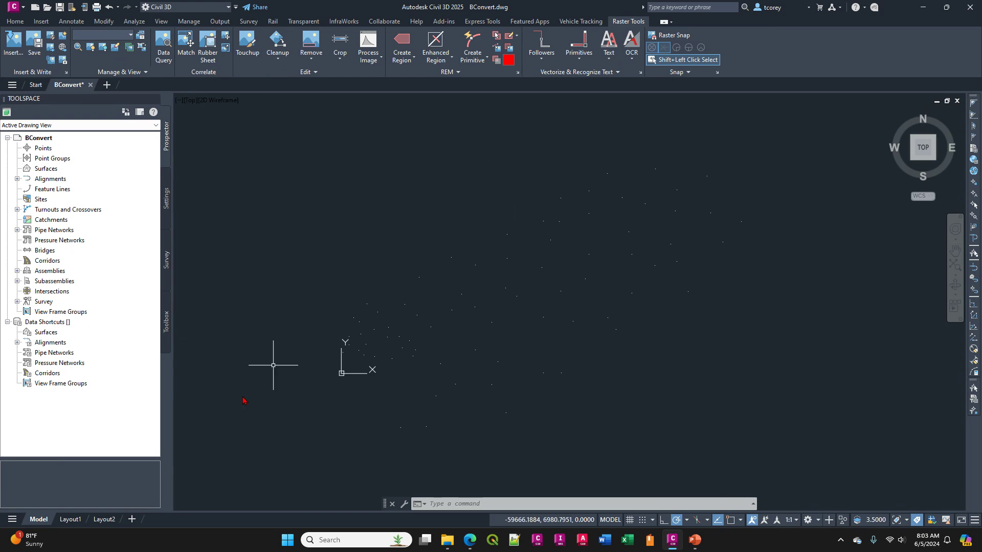
# Switch to PowerPoint, review slide 2 of What's New 2025.pptx about Speed and Smart Blocks, and return to the BConvert drawing in Civil 3D.
pyautogui.click(693, 543)
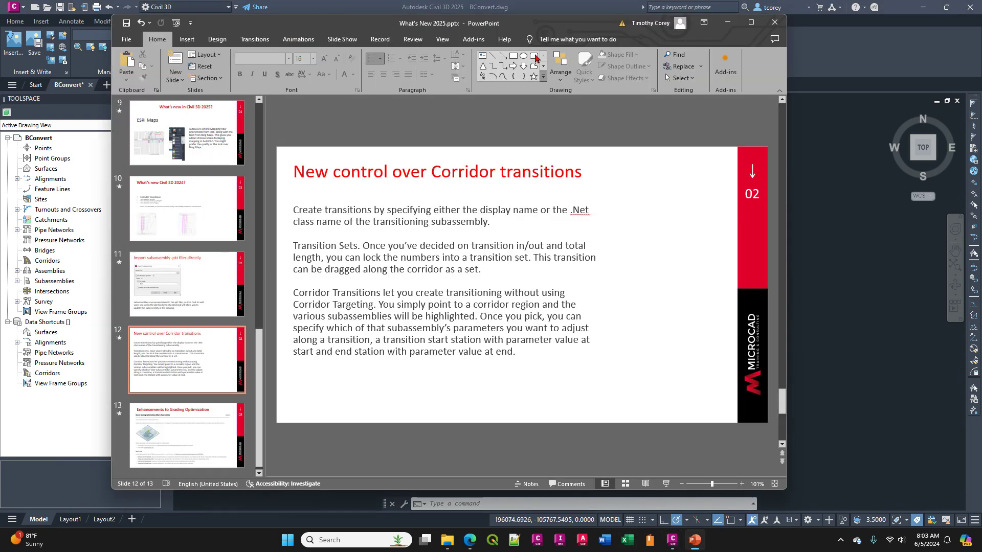
pyautogui.moveTo(412, 20); pyautogui.dragTo(470, 22)
pyautogui.click(318, 139)
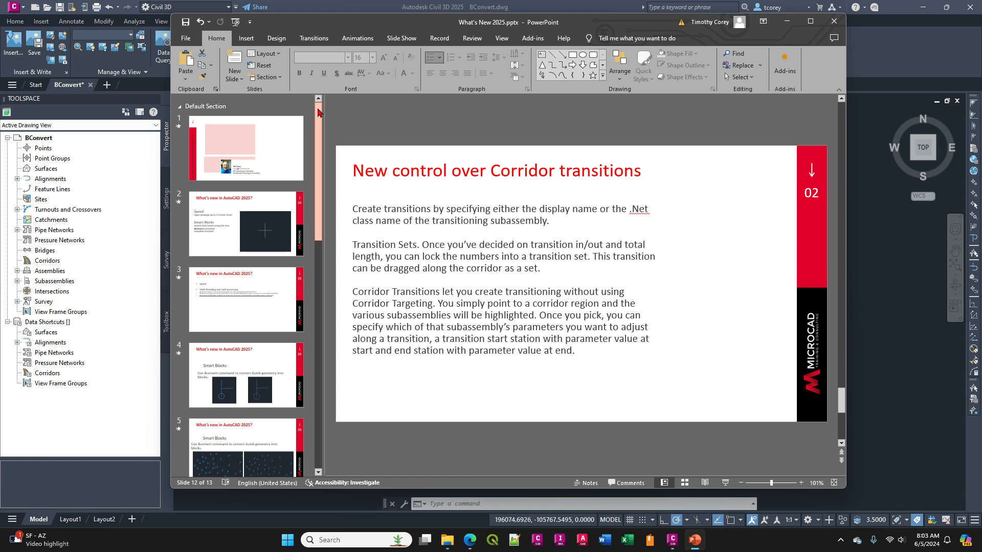
pyautogui.click(217, 224)
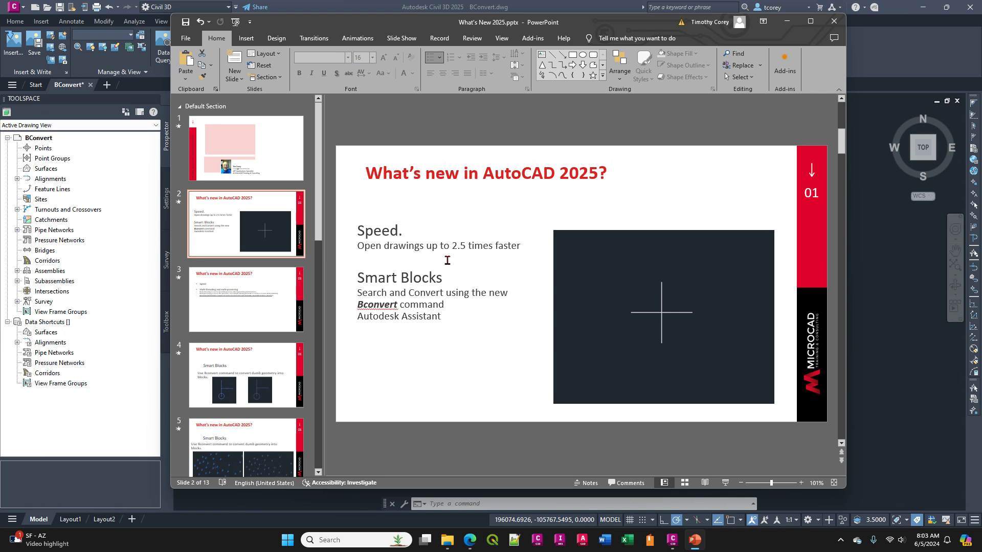
pyautogui.click(866, 301)
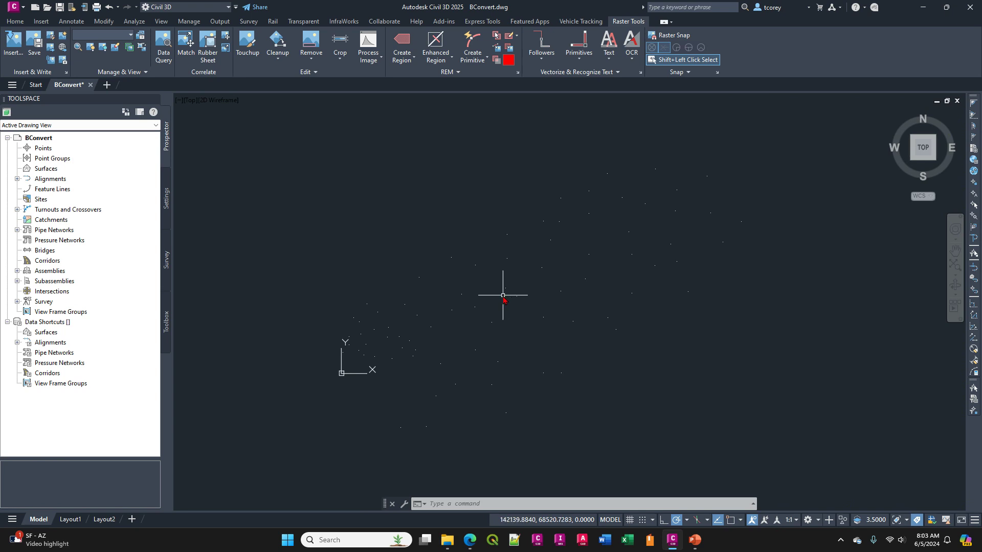
# Examine one of the small cross marks up close and select its lines to check how it is built.
pyautogui.scroll(5, 503, 295)
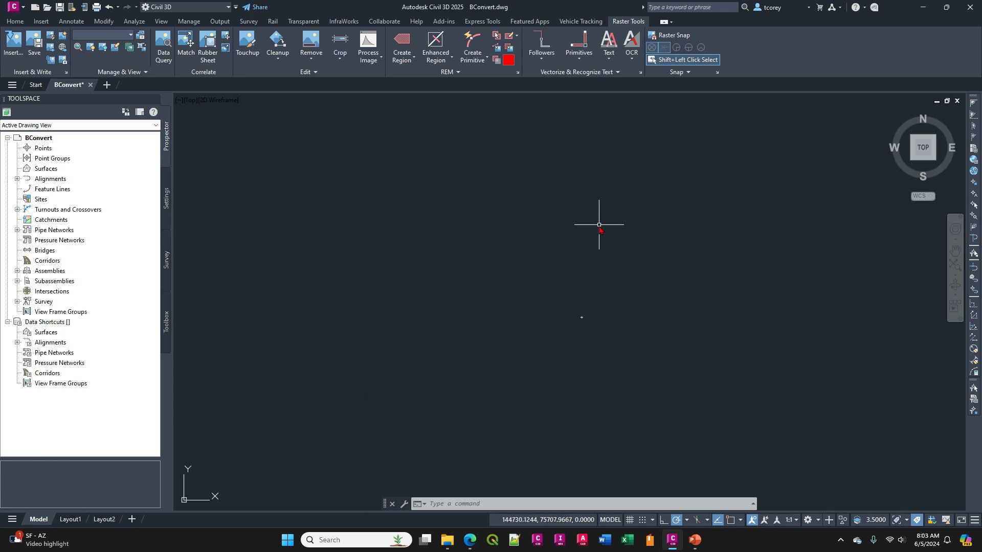
pyautogui.moveTo(594, 409)
pyautogui.mouseDown(button='middle')
pyautogui.moveTo(572, 197)
pyautogui.moveTo(554, 261)
pyautogui.moveTo(552, 241)
pyautogui.mouseUp(button='middle')
pyautogui.scroll(4, 552, 241)
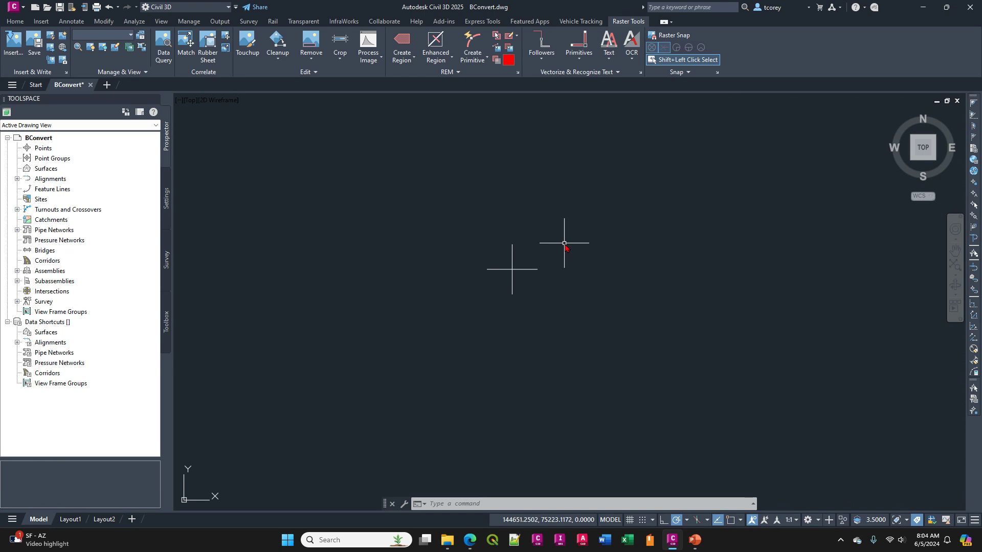
pyautogui.scroll(-5, 565, 243)
pyautogui.scroll(-2, 660, 276)
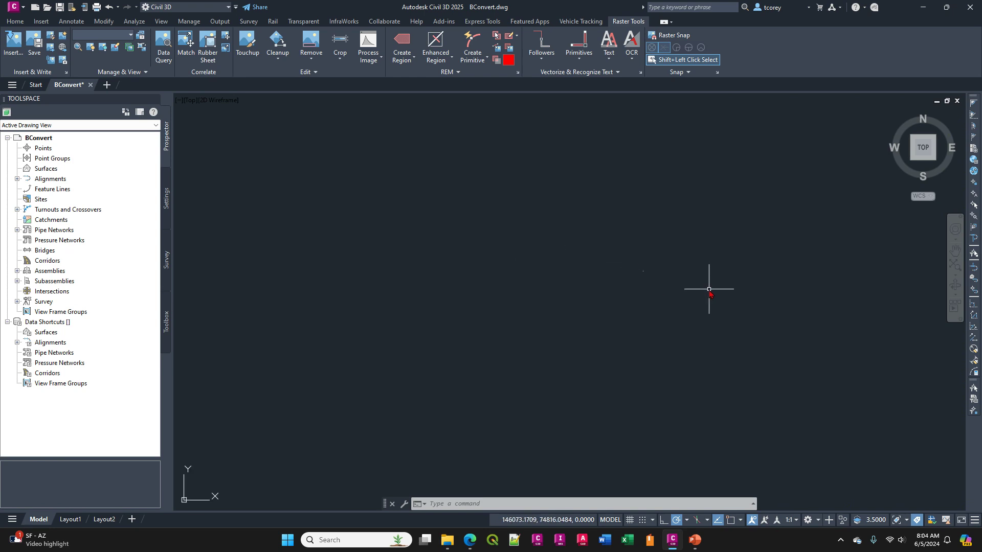
pyautogui.scroll(4, 555, 291)
pyautogui.click(569, 281)
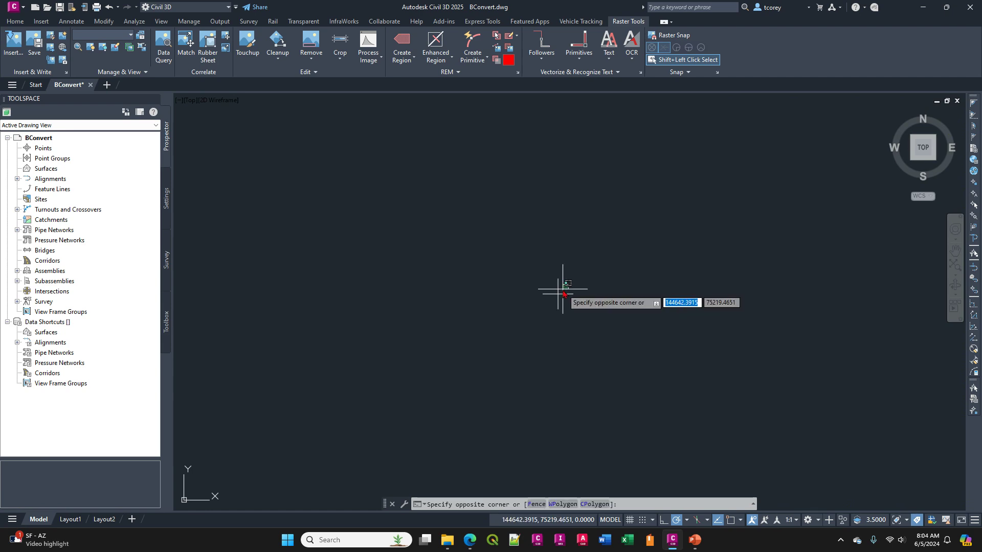
pyautogui.click(577, 284)
pyautogui.click(574, 279)
pyautogui.click(537, 306)
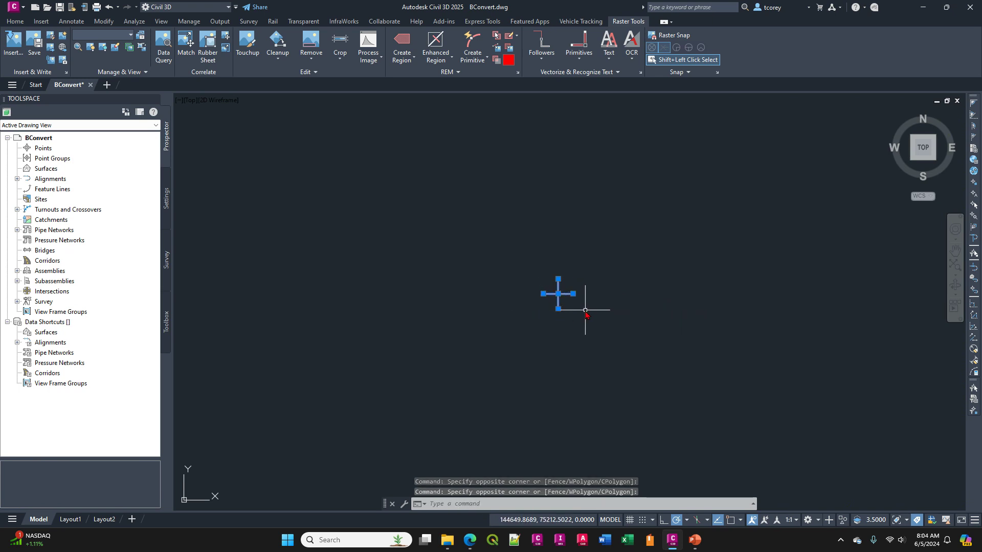
pyautogui.press('Escape')
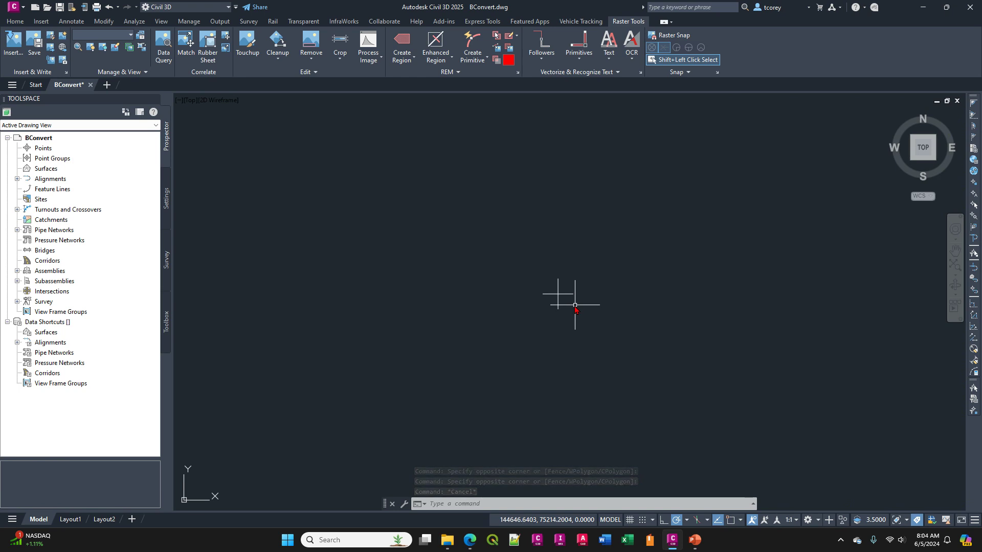
# Run BCONVERT on the two crossing lines of one cross mark and accept all matching instances in the drawing.
pyautogui.write('bconvert')
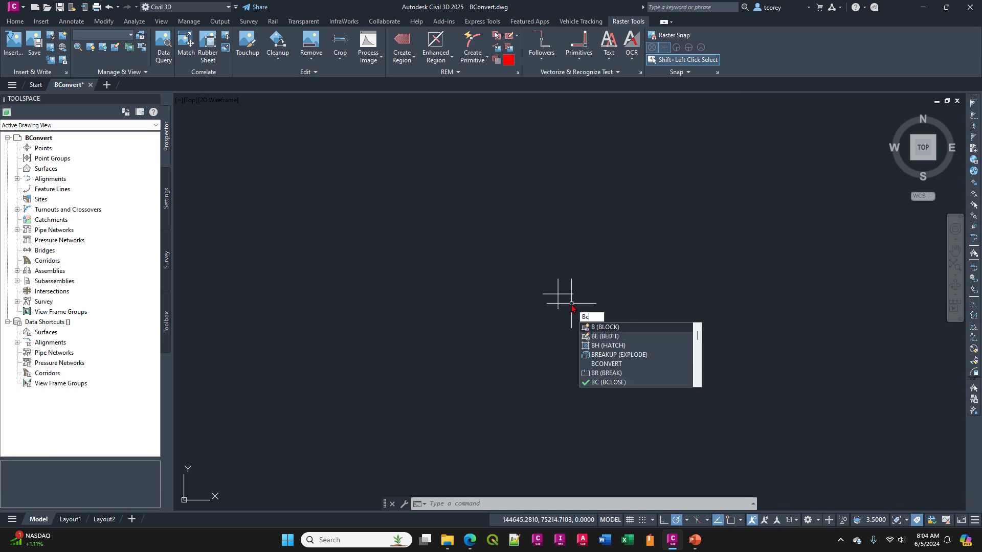
pyautogui.press('Return')
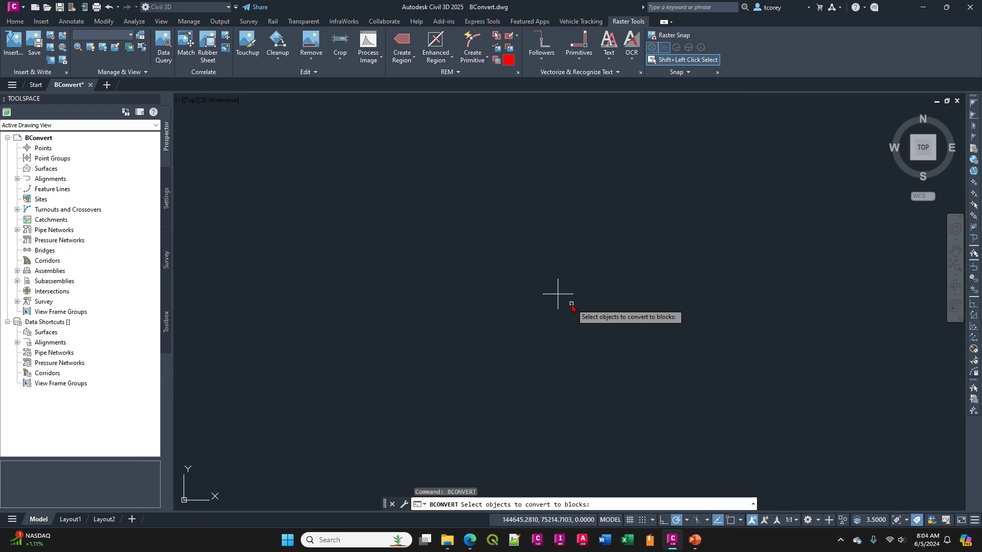
pyautogui.click(589, 267)
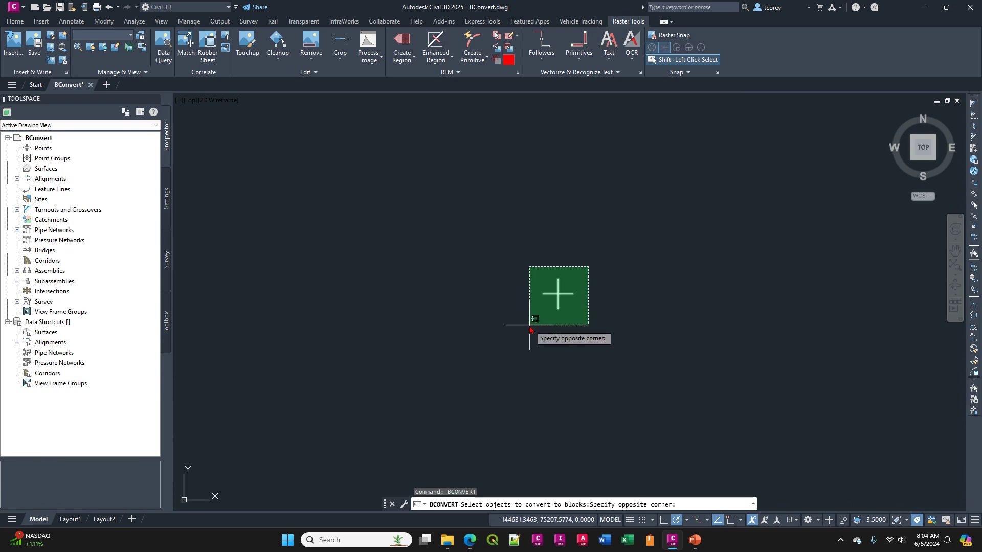
pyautogui.click(526, 333)
pyautogui.press('Return')
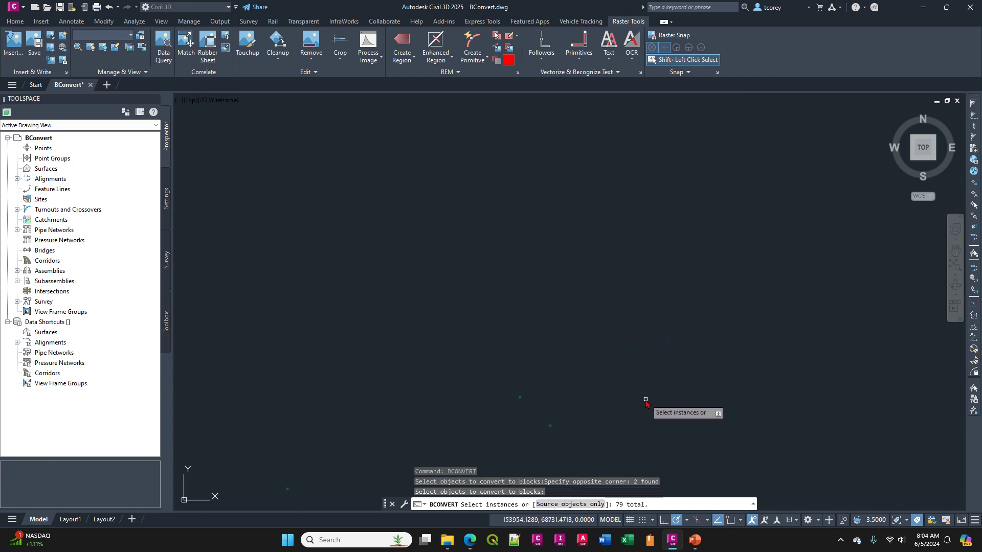
pyautogui.moveTo(646, 395); pyautogui.dragTo(546, 182, button='middle')
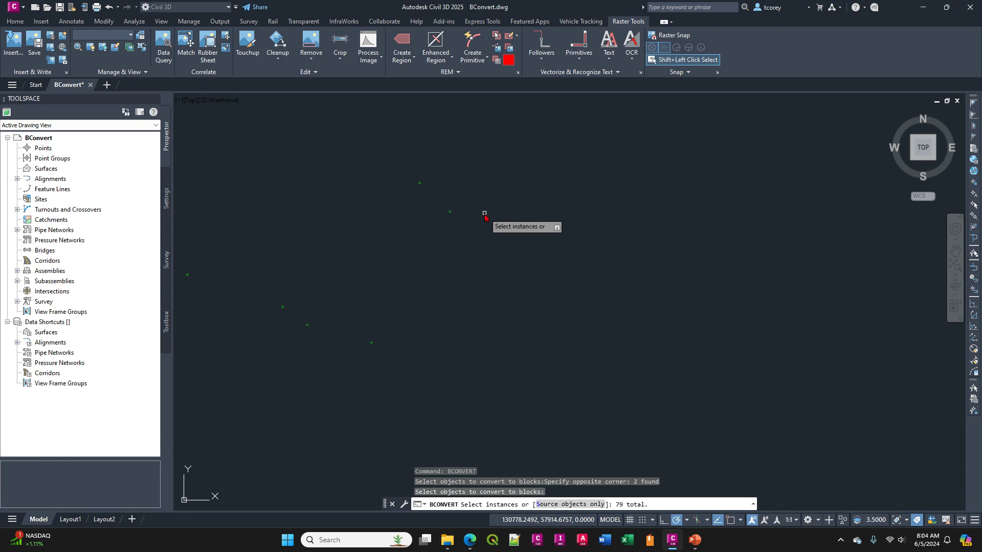
pyautogui.press('Return')
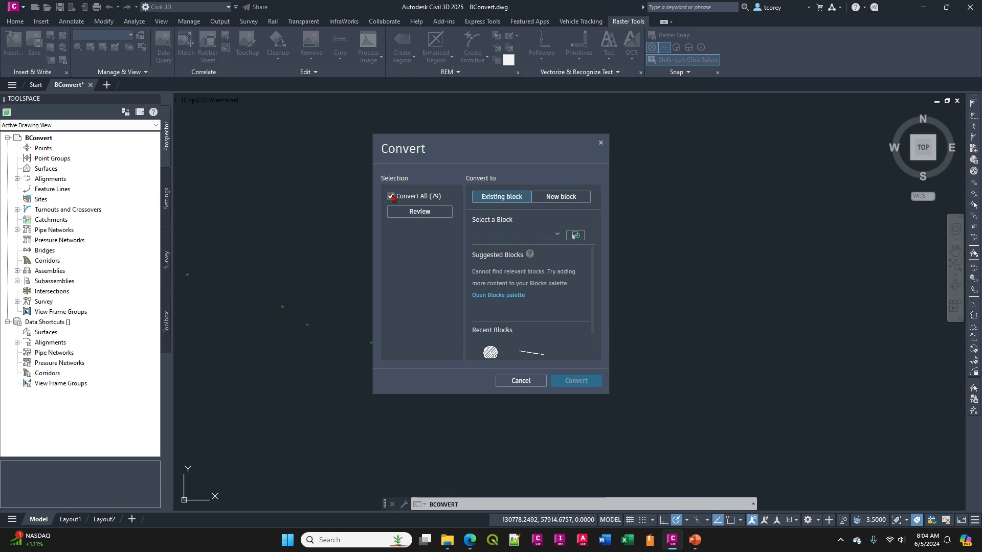
# Convert all the found instances to a new block named Point, using the geometry center as basepoint.
pyautogui.click(560, 198)
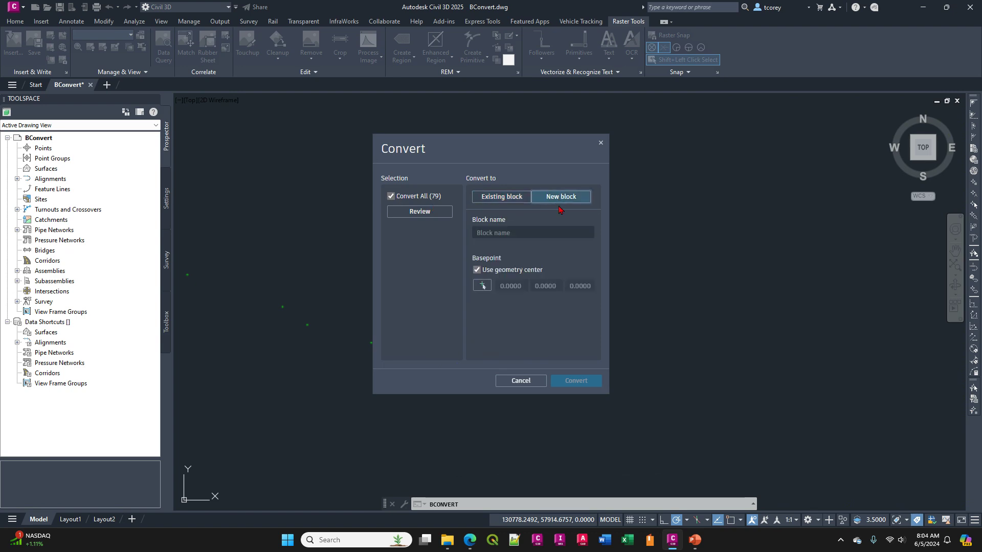
pyautogui.click(529, 233)
pyautogui.write('Point')
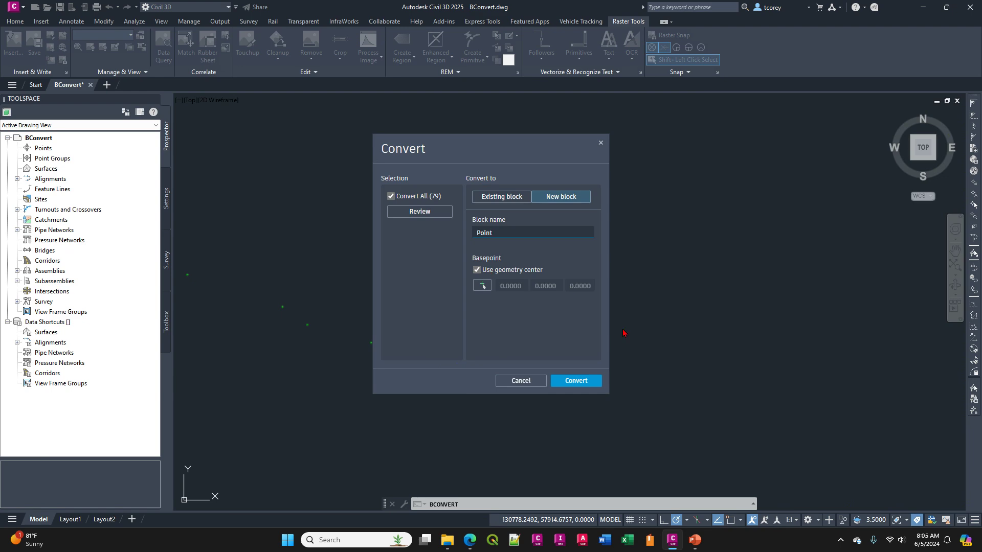
pyautogui.click(580, 381)
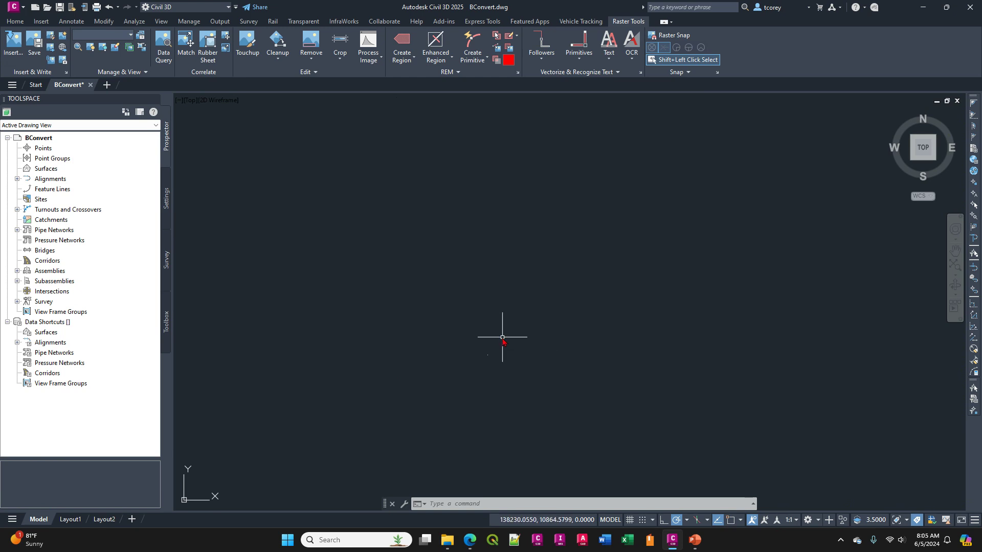
# Select a converted cross mark up close to check whether it is a single block.
pyautogui.scroll(5, 533, 392)
pyautogui.scroll(5, 520, 366)
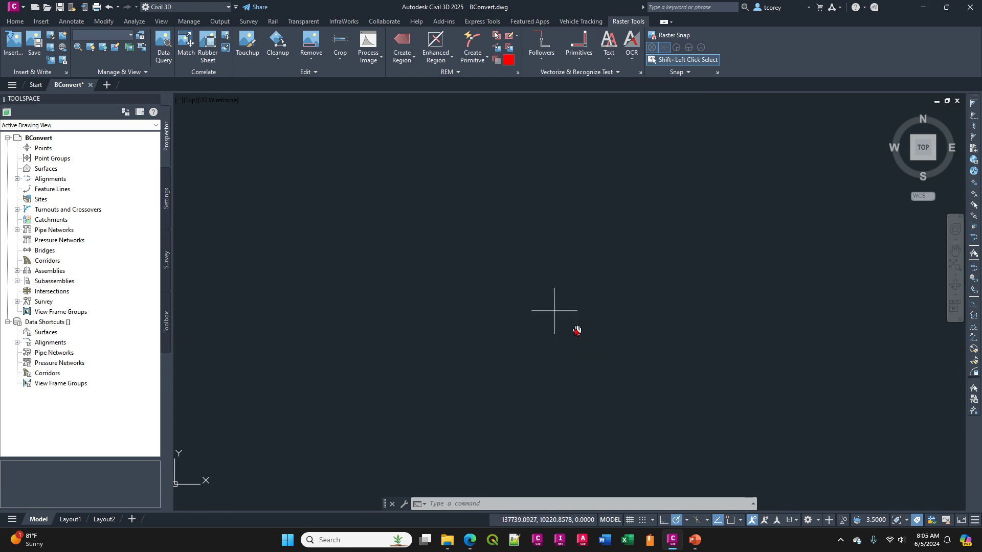
pyautogui.click(508, 246)
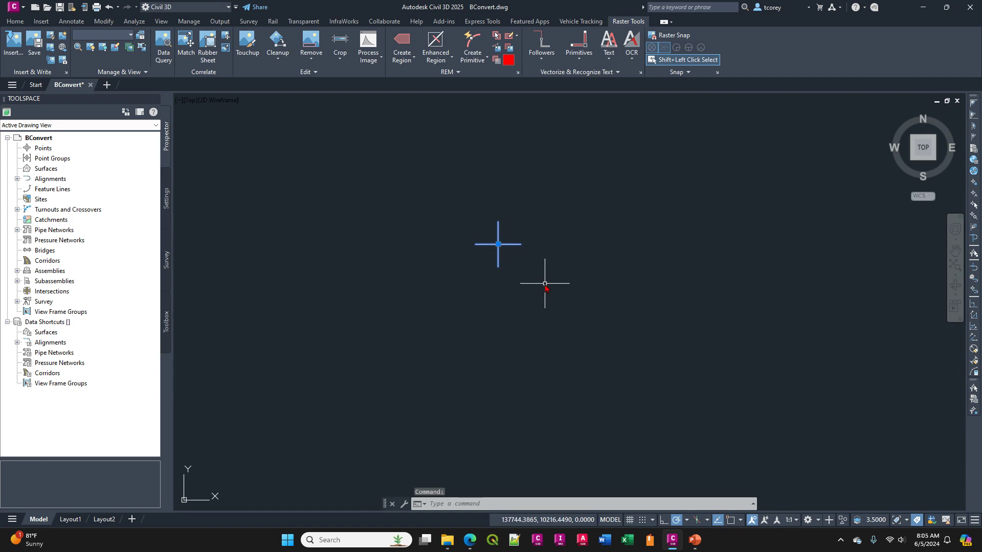
pyautogui.click(498, 245)
pyautogui.click(592, 348)
# Check other cross marks across the drawing by selecting them to verify that they were converted too.
pyautogui.scroll(-2, 496, 392)
pyautogui.moveTo(465, 409)
pyautogui.mouseDown(button='middle')
pyautogui.moveTo(746, 223)
pyautogui.moveTo(605, 320)
pyautogui.mouseUp(button='middle')
pyautogui.scroll(-2, 577, 293)
pyautogui.scroll(5, 577, 293)
pyautogui.moveTo(561, 287); pyautogui.dragTo(690, 300, button='middle')
pyautogui.click(544, 258)
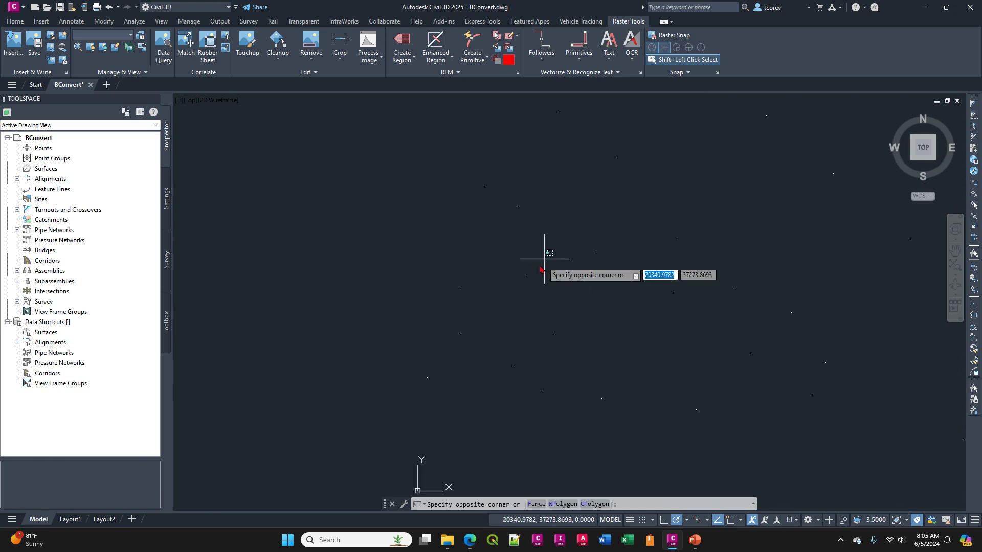
pyautogui.click(508, 301)
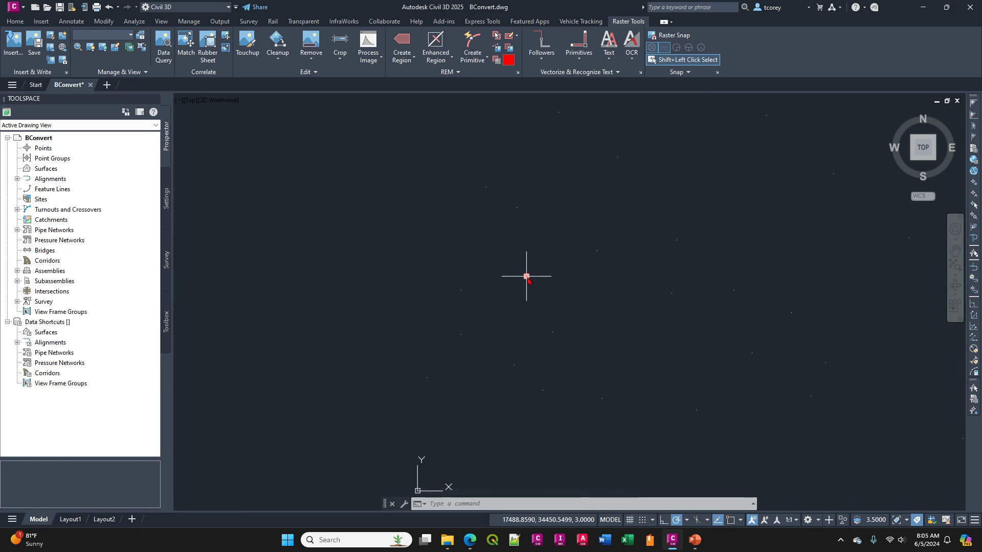
pyautogui.click(620, 237)
pyautogui.press('Escape')
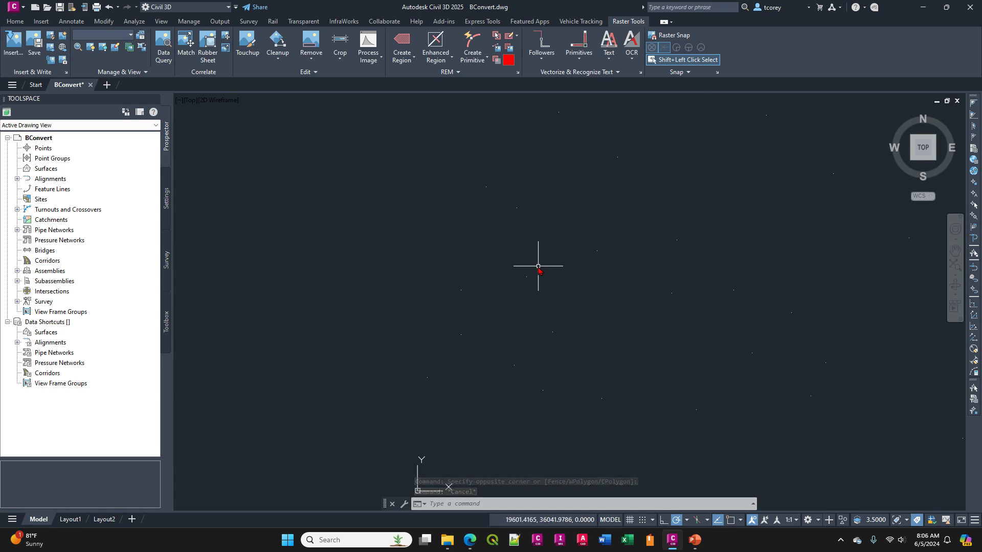
pyautogui.click(553, 333)
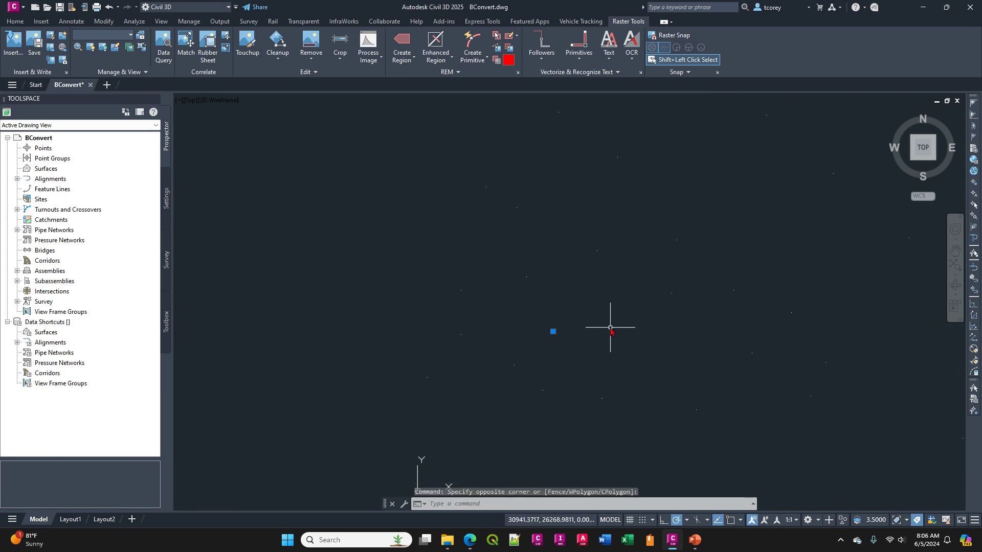
pyautogui.press('Escape')
pyautogui.scroll(-5, 614, 324)
pyautogui.moveTo(714, 318); pyautogui.dragTo(597, 285, button='middle')
pyautogui.scroll(4, 603, 267)
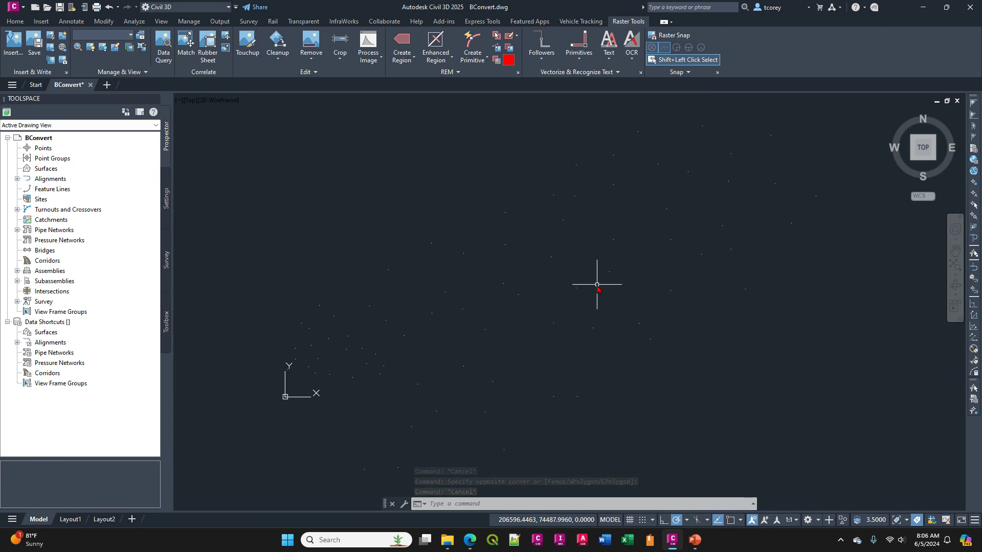
# Start a new drawing and draw a circle with a radius of 1 in the empty model space.
pyautogui.click(107, 85)
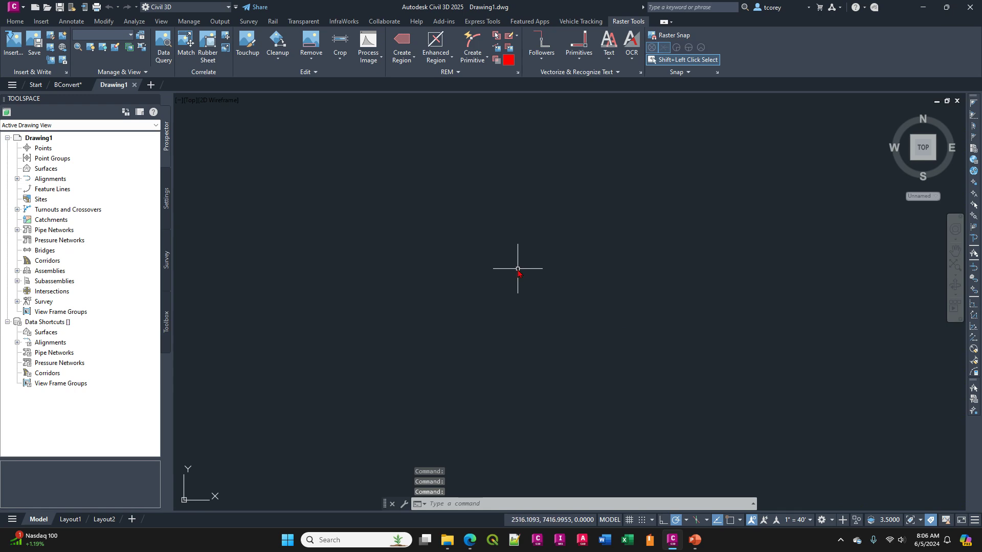
pyautogui.write('c')
pyautogui.press('Return')
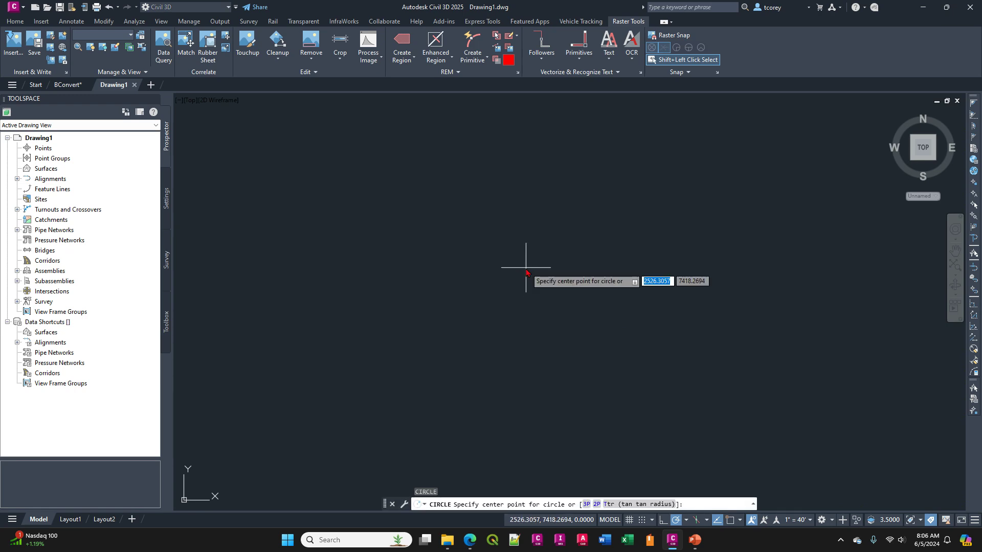
pyautogui.click(486, 280)
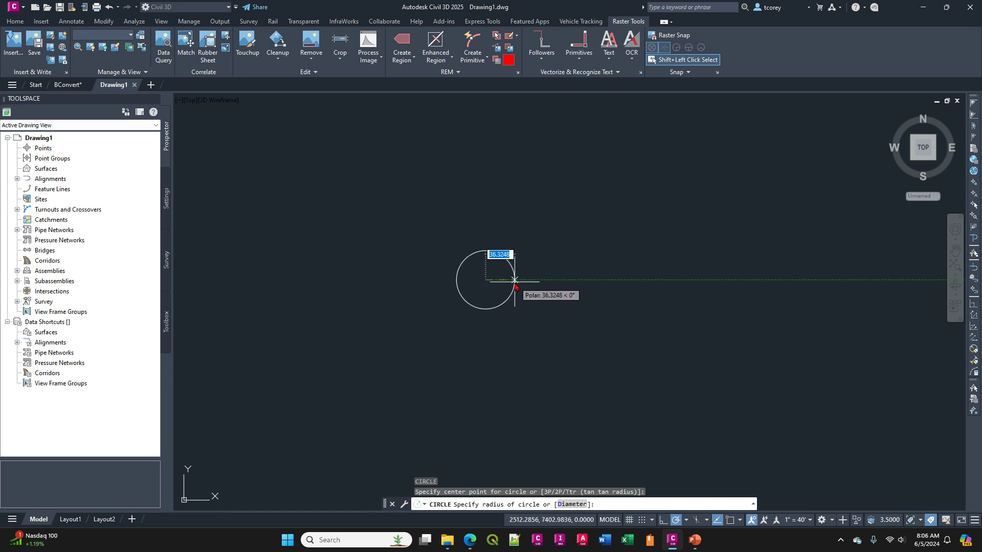
pyautogui.write('1')
pyautogui.press('Return')
# Draw a line from the circle's top quadrant to its center, using quadrant and center snaps.
pyautogui.write('z')
pyautogui.press('Return')
pyautogui.write('e')
pyautogui.press('Return')
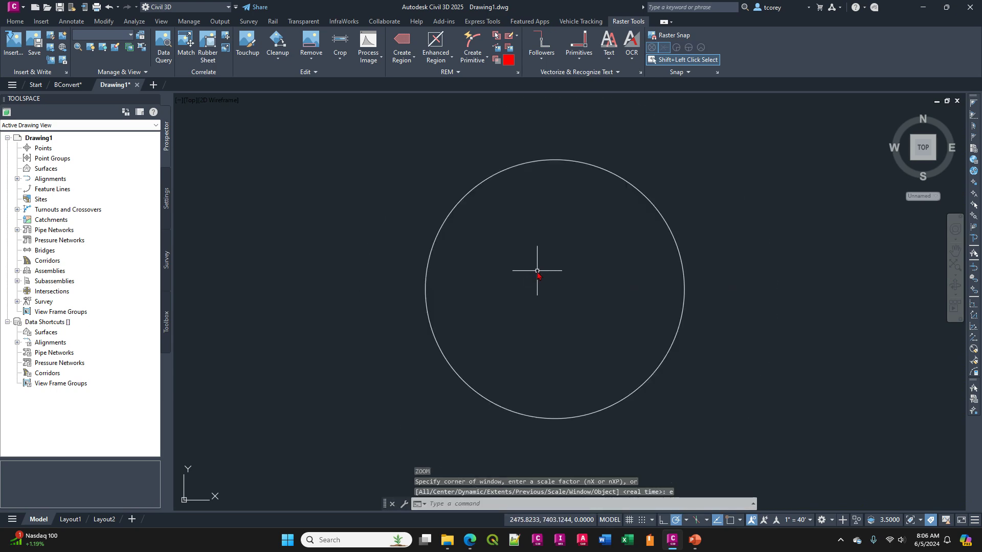
pyautogui.write('lin')
pyautogui.press('Return')
pyautogui.write('qua')
pyautogui.press('Return')
pyautogui.click(556, 160)
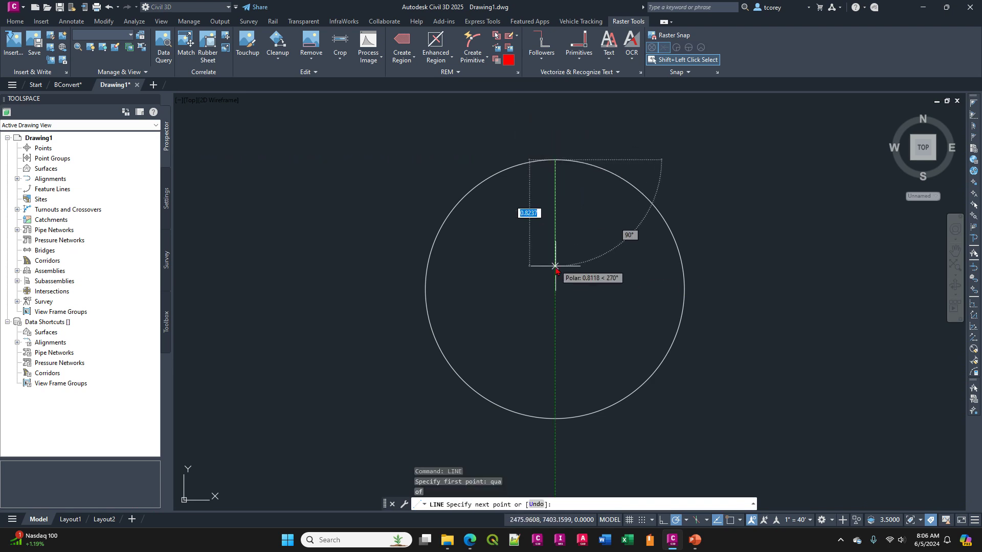
pyautogui.write('cen')
pyautogui.press('Return')
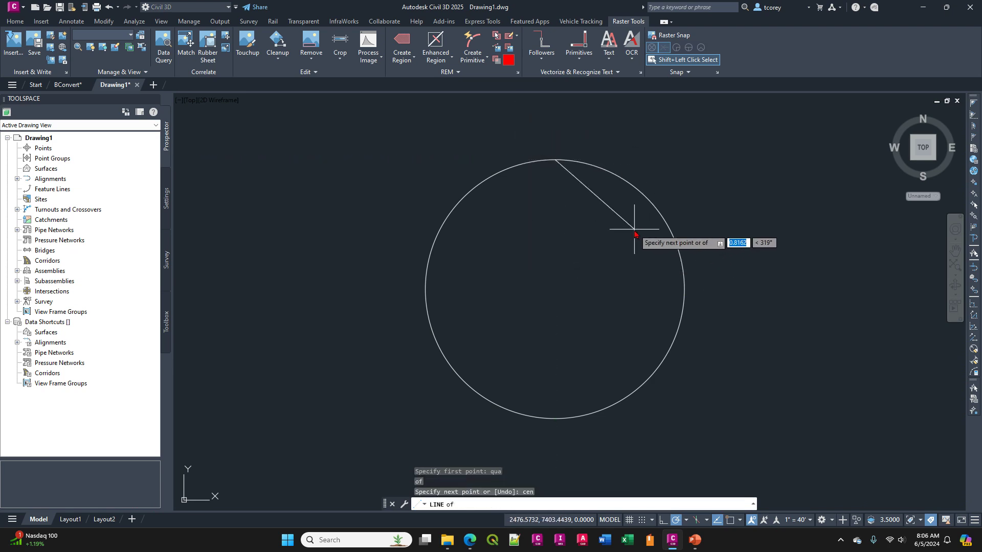
pyautogui.click(668, 225)
# Continue the line from the circle's center to its right quadrant and finish the command.
pyautogui.write('qua')
pyautogui.press('Return')
pyautogui.click(683, 289)
pyautogui.press('Return')
pyautogui.scroll(-5, 609, 327)
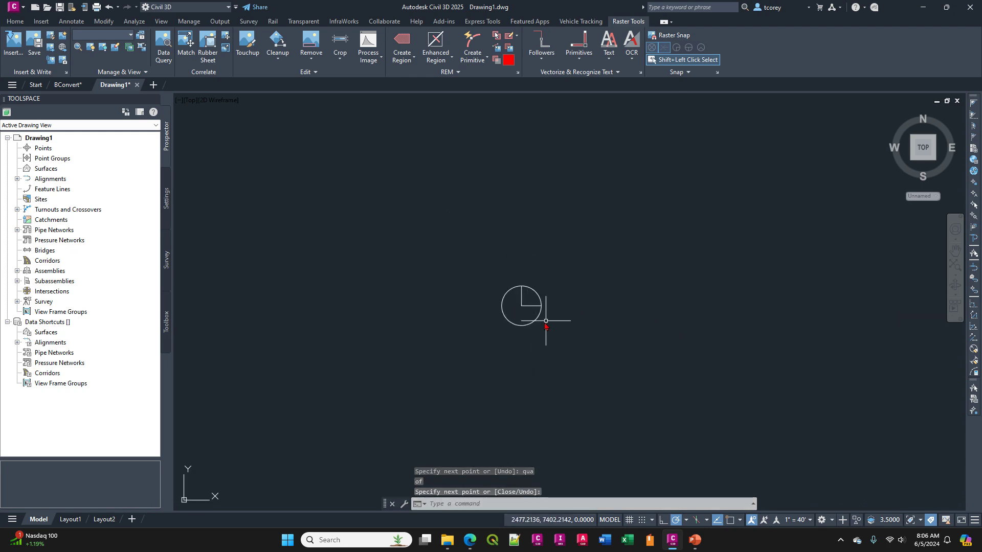
# Copy the circle and its two lines, using the circle's center as base point, to 22 scattered locations across model space.
pyautogui.moveTo(546, 321)
pyautogui.mouseDown(button='middle')
pyautogui.moveTo(478, 331)
pyautogui.moveTo(484, 323)
pyautogui.moveTo(453, 341)
pyautogui.mouseUp(button='middle')
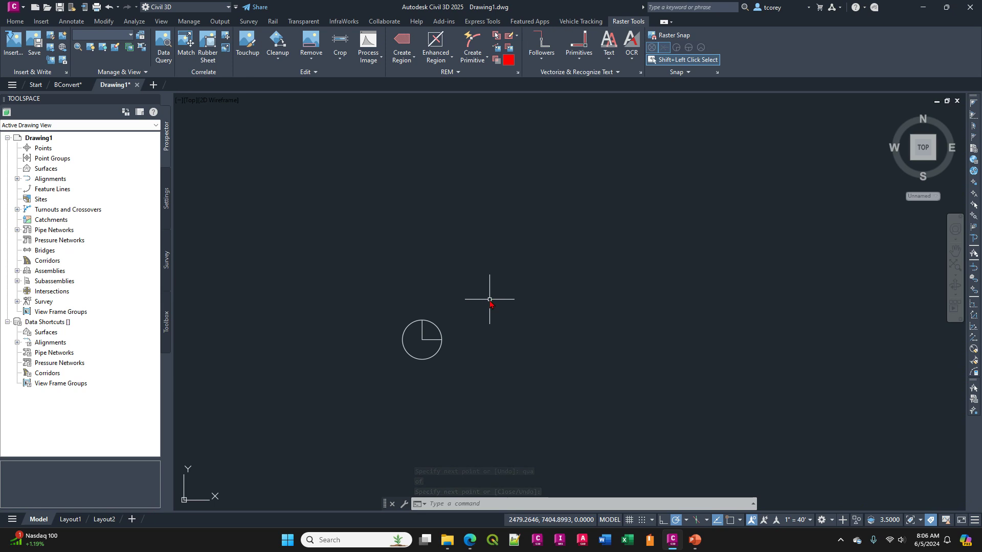
pyautogui.write('copy')
pyautogui.press('Return')
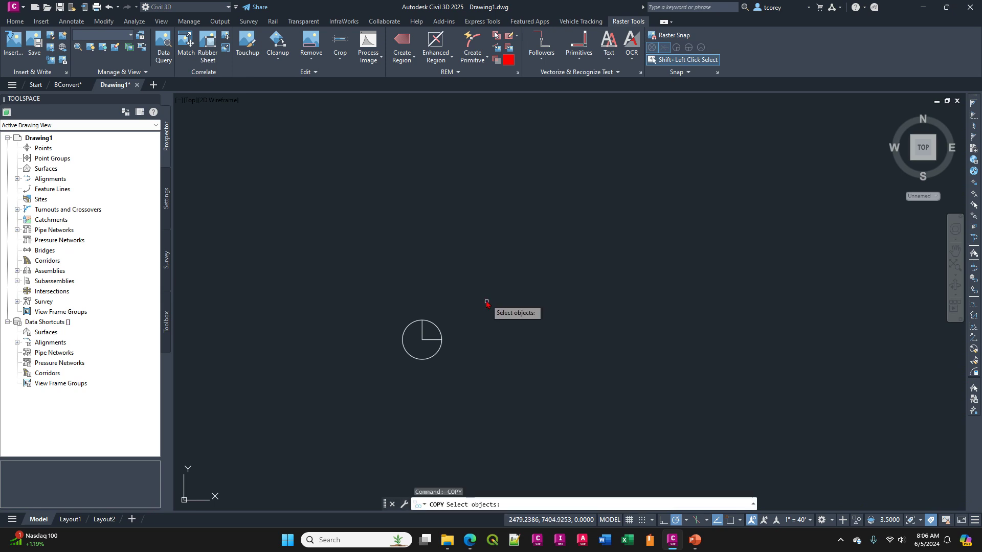
pyautogui.click(476, 292)
pyautogui.click(354, 399)
pyautogui.press('Return')
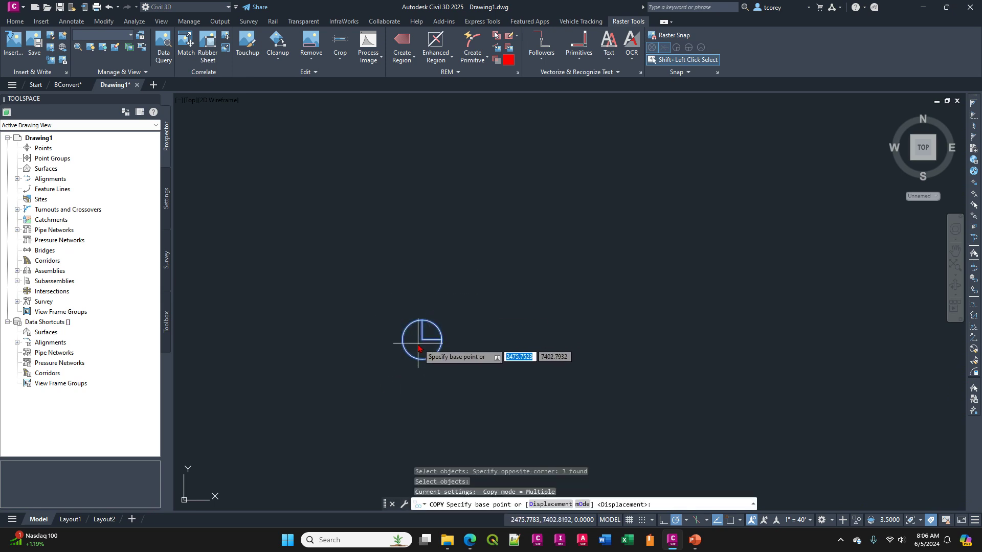
pyautogui.click(422, 340)
pyautogui.scroll(-3, 505, 259)
pyautogui.moveTo(566, 289); pyautogui.dragTo(408, 346, button='middle')
pyautogui.click(375, 324)
pyautogui.click(426, 258)
pyautogui.click(510, 207)
pyautogui.click(609, 173)
pyautogui.click(674, 176)
pyautogui.click(697, 180)
pyautogui.click(774, 220)
pyautogui.click(823, 351)
pyautogui.click(785, 425)
pyautogui.click(608, 434)
pyautogui.click(638, 376)
pyautogui.click(727, 341)
pyautogui.click(707, 248)
pyautogui.click(570, 400)
pyautogui.click(461, 420)
pyautogui.click(477, 321)
pyautogui.click(558, 307)
pyautogui.click(609, 262)
pyautogui.click(543, 241)
pyautogui.click(463, 288)
pyautogui.click(405, 387)
pyautogui.click(387, 407)
pyautogui.press('Return')
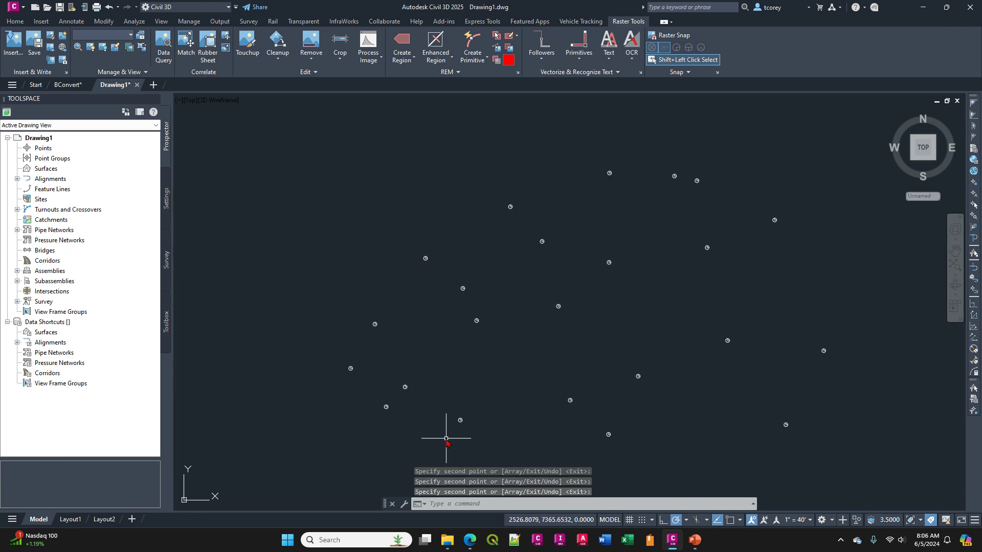
# Run BCONVERT on the original circle with its two lines and accept all matching instances for conversion.
pyautogui.scroll(10, 351, 371)
pyautogui.moveTo(318, 329)
pyautogui.mouseDown(button='middle')
pyautogui.moveTo(568, 347)
pyautogui.moveTo(555, 278)
pyautogui.mouseUp(button='middle')
pyautogui.scroll(2, 573, 329)
pyautogui.write('BCONVERT')
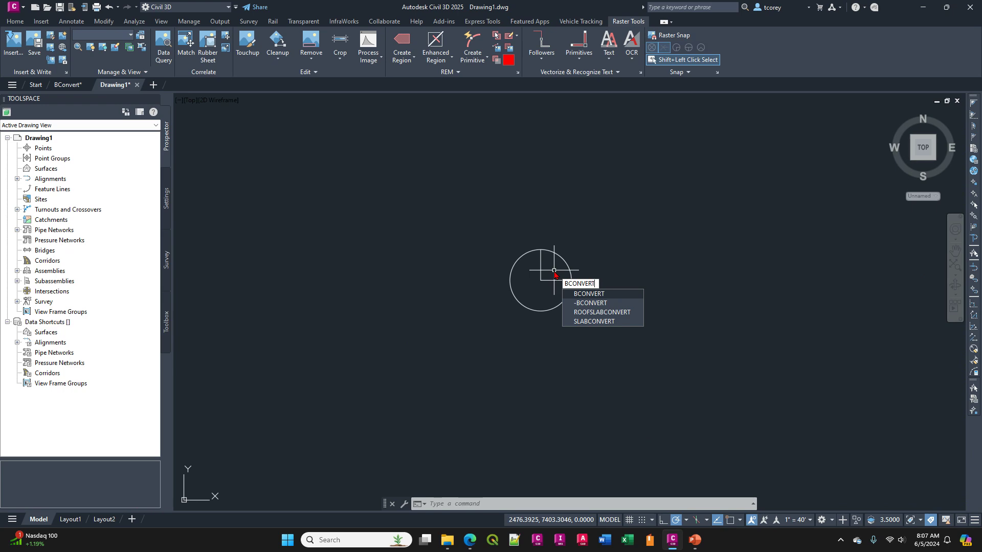
pyautogui.press('Return')
pyautogui.click(602, 225)
pyautogui.click(485, 332)
pyautogui.press('Return')
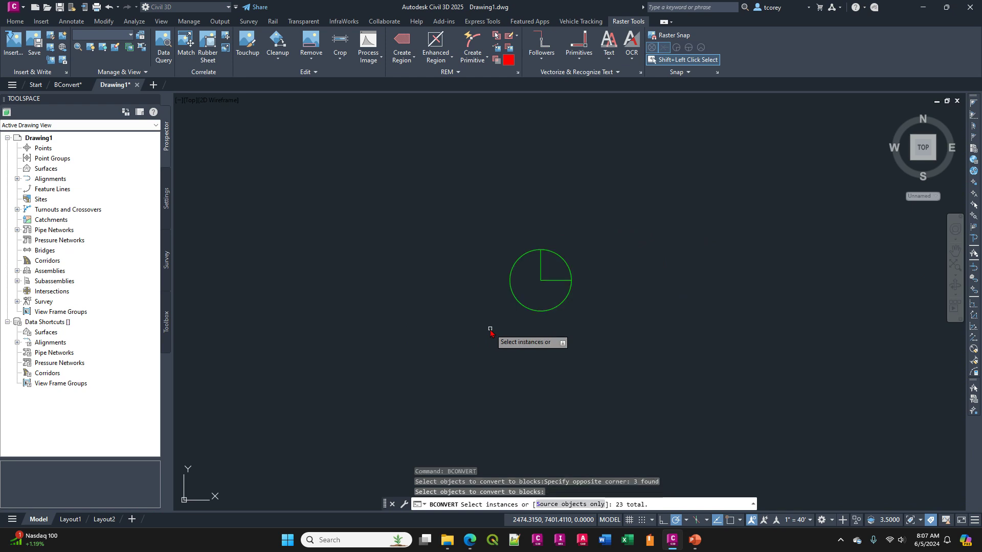
pyautogui.scroll(-6, 491, 329)
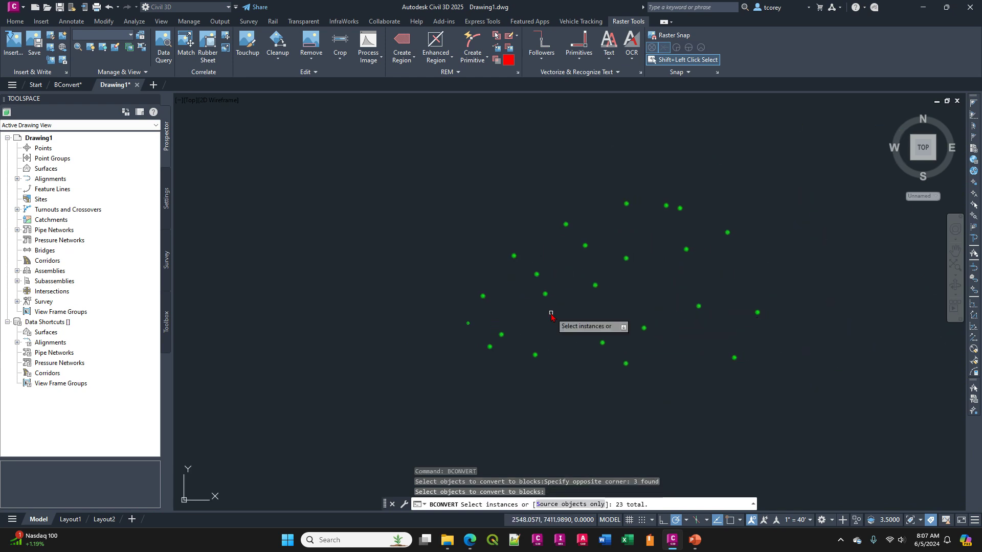
pyautogui.press('Return')
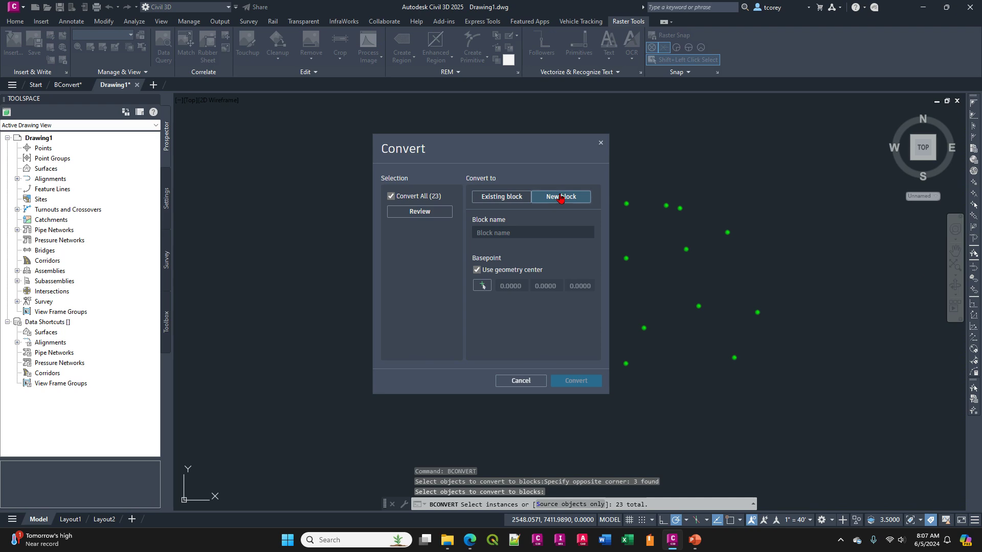
# Convert all instances to a new block named "circular", with the geometry center as basepoint.
pyautogui.click(522, 230)
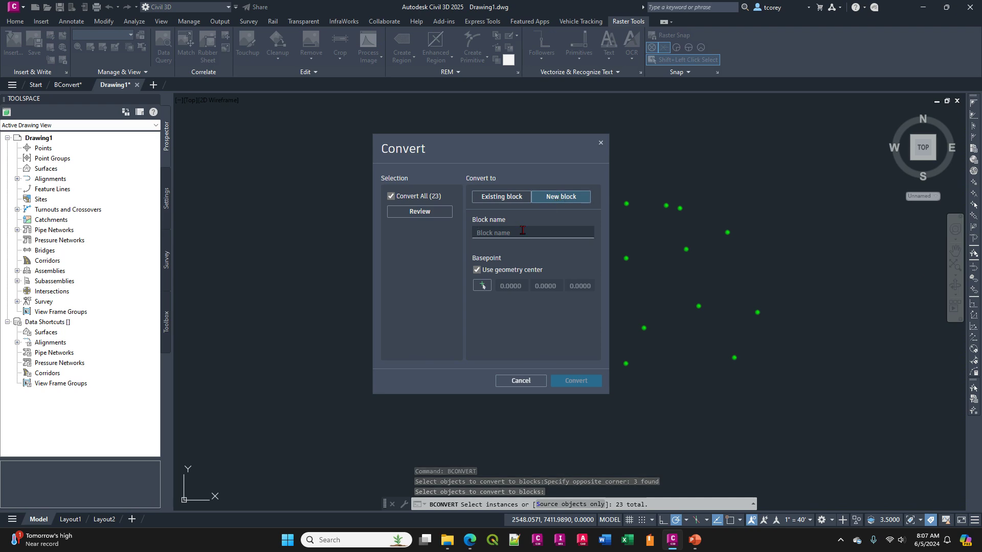
pyautogui.write('circular')
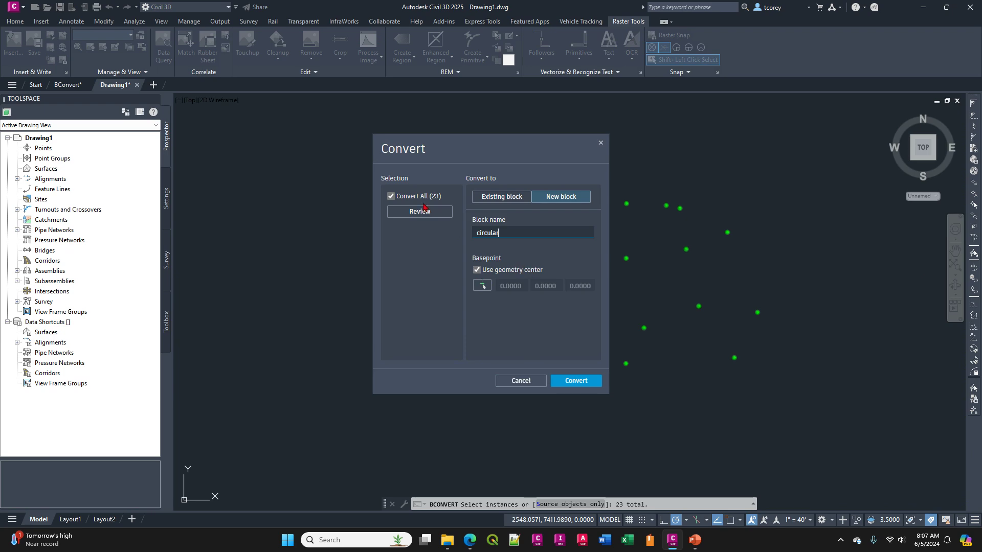
pyautogui.click(570, 381)
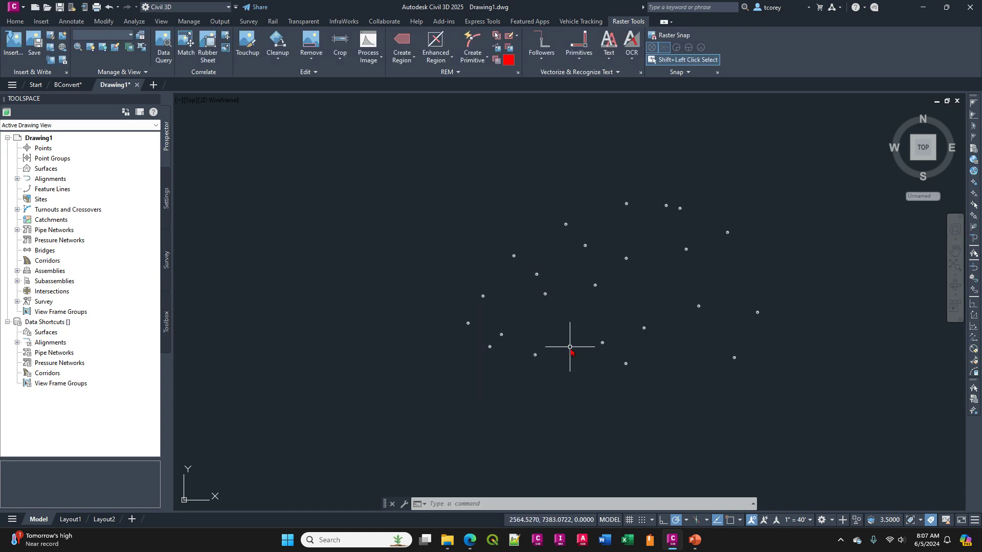
# Select all the converted blocks, set their X scale to 10 in their properties, and clear the selection.
pyautogui.click(425, 173)
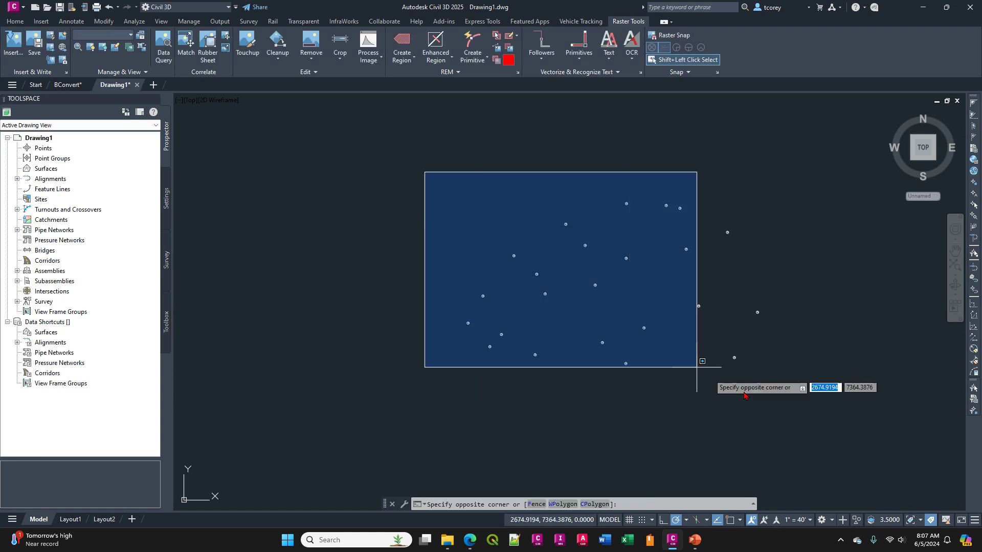
pyautogui.click(804, 410)
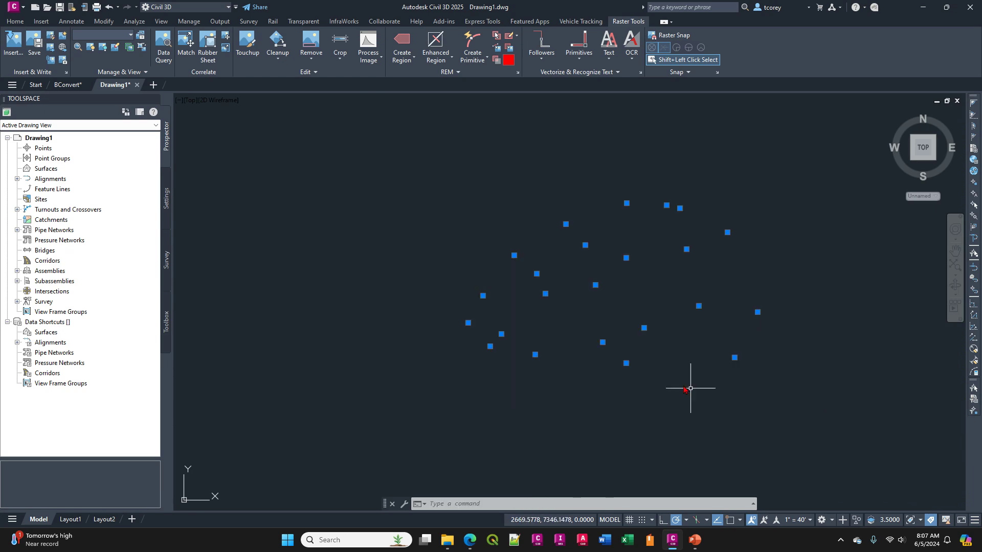
pyautogui.rightClick(535, 359)
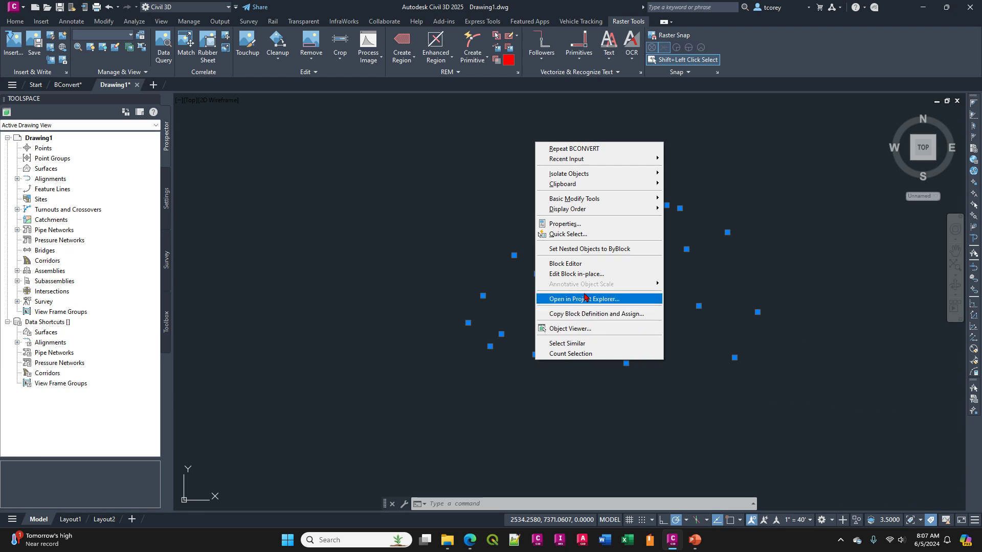
pyautogui.click(586, 229)
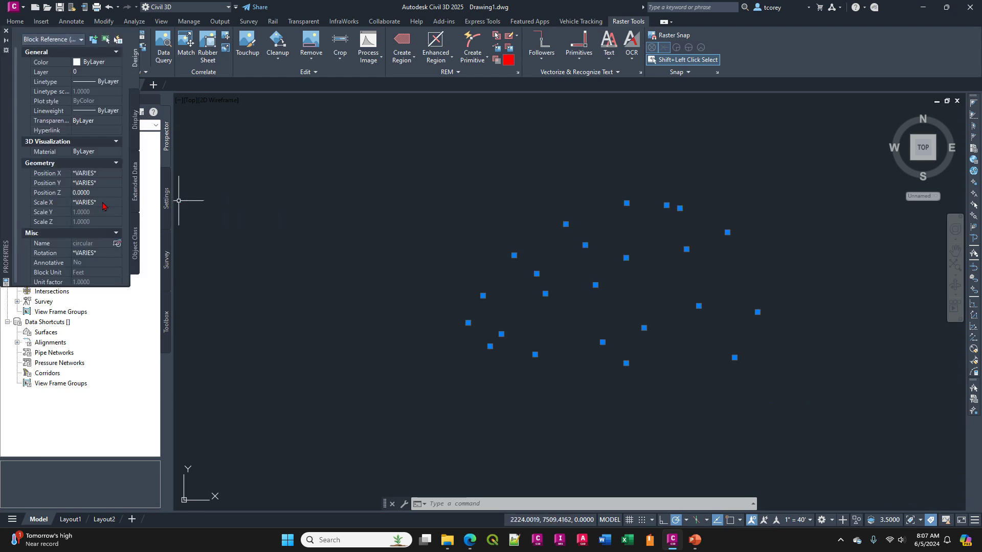
pyautogui.click(102, 203)
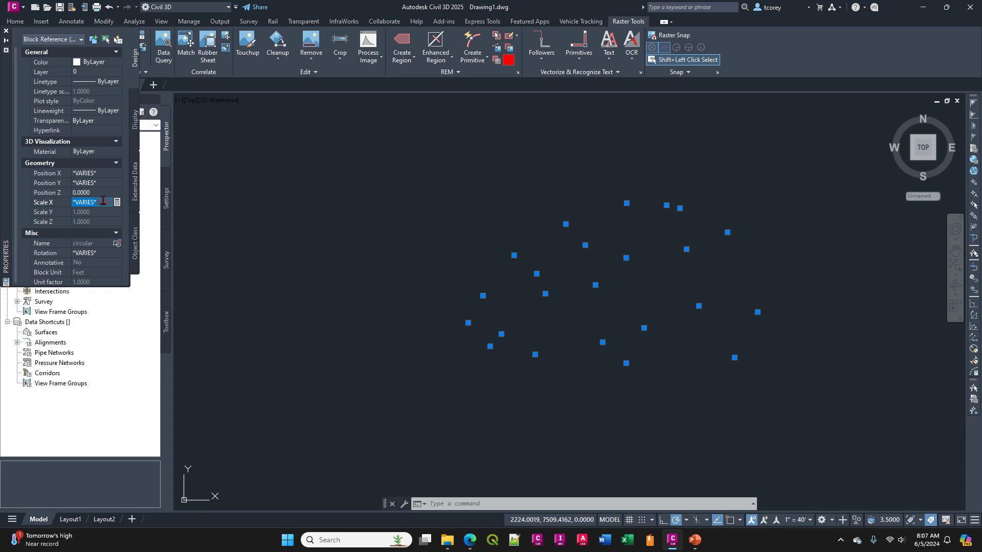
pyautogui.press('Return')
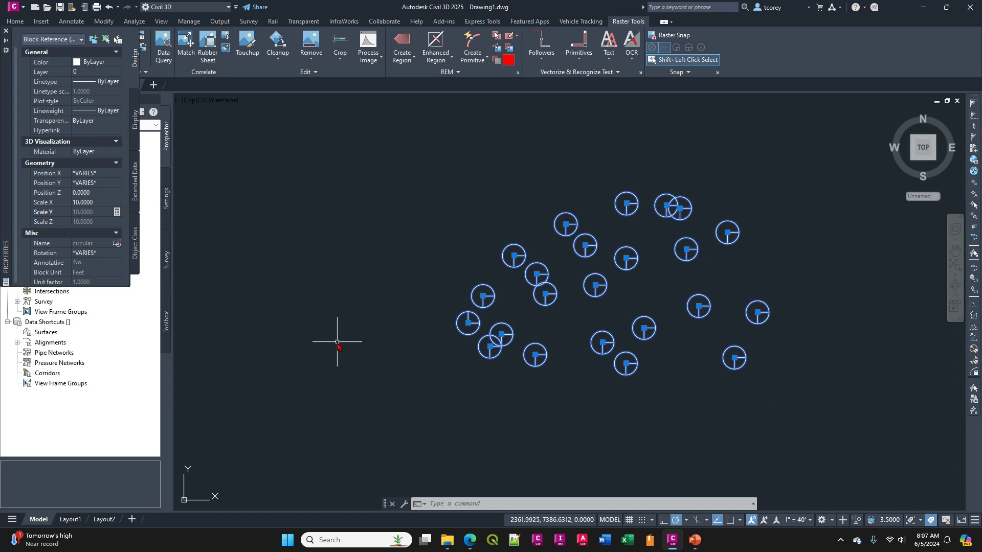
pyautogui.press('Escape')
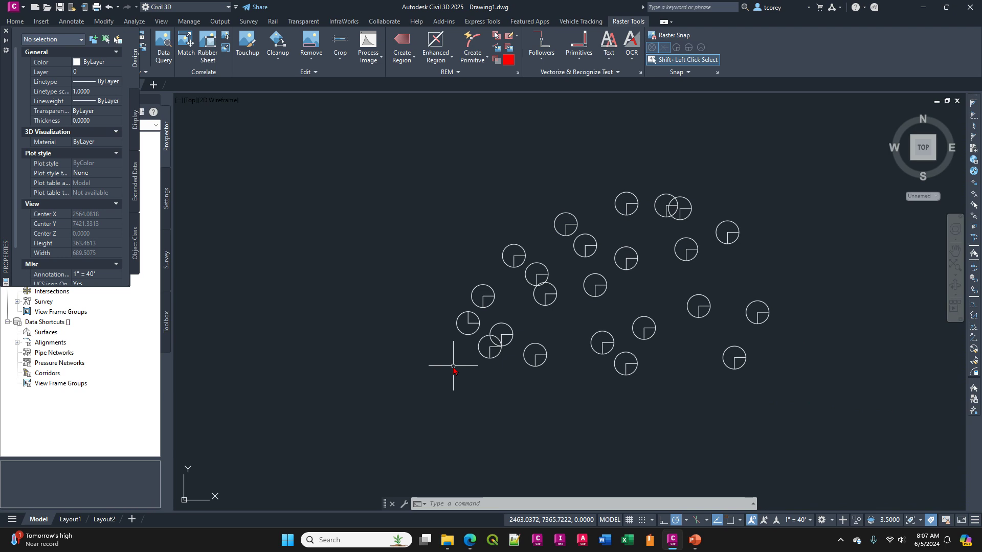
# Inspect one of the overlapping enlarged symbols by selecting it, and clear the selection.
pyautogui.click(680, 208)
pyautogui.press('Escape')
pyautogui.press('Escape')
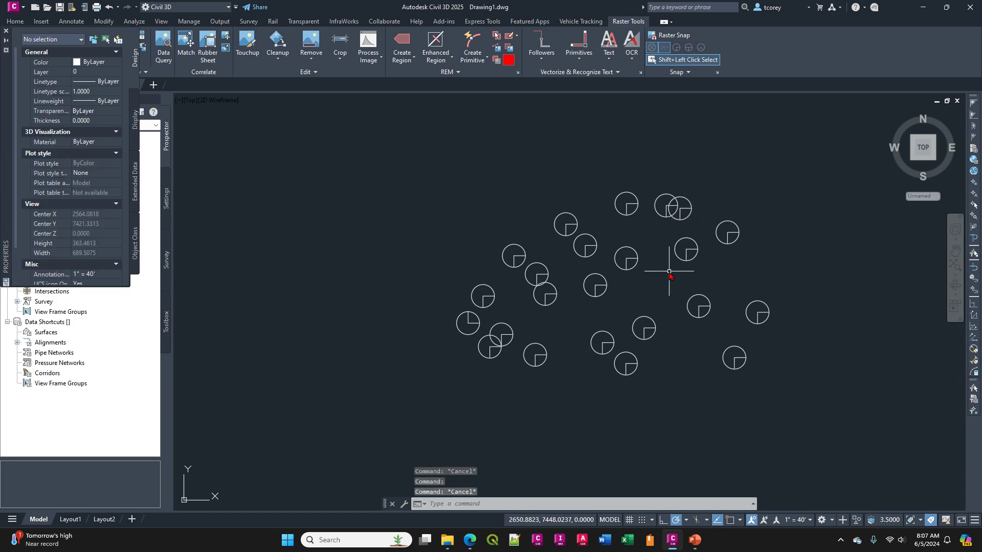
# Close Drawing1 without saving its changes.
pyautogui.scroll(-8, 671, 276)
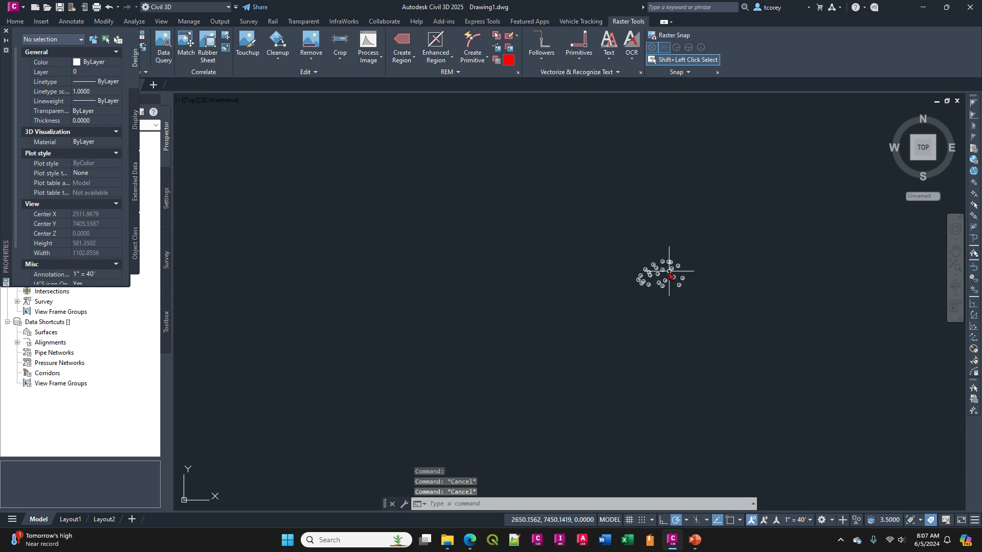
pyautogui.click(958, 102)
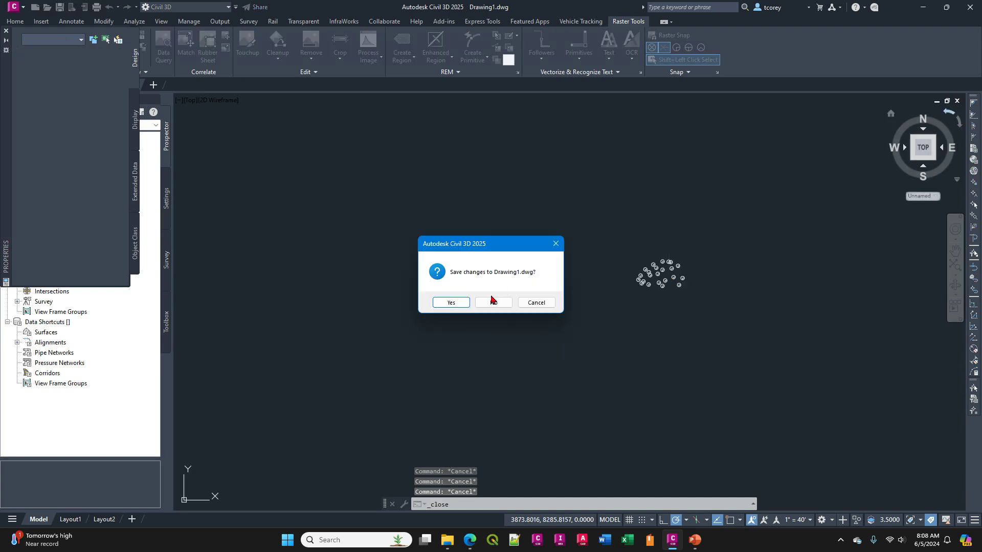
pyautogui.click(491, 302)
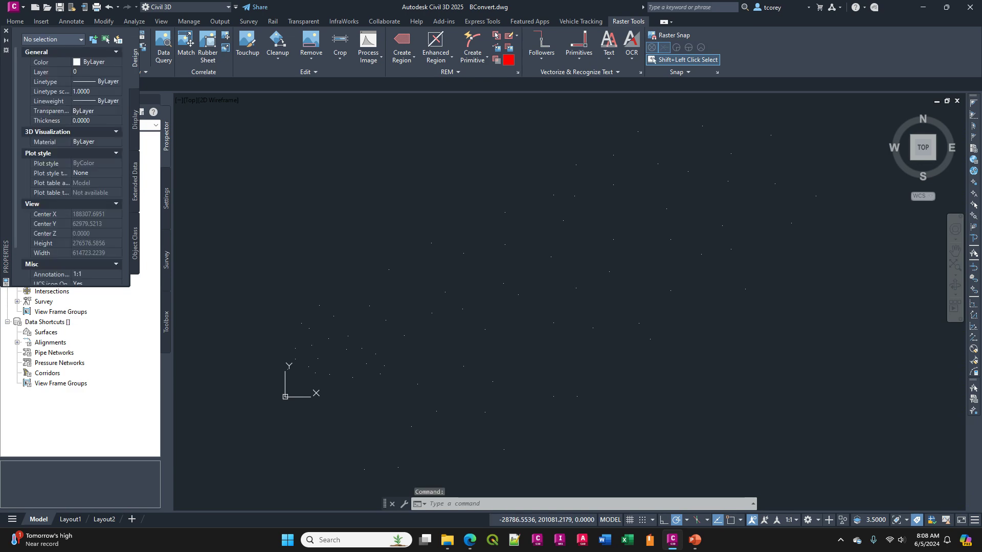
# Switch to the What's New 2025 presentation in PowerPoint and show the slide about speed, multi-threading and multi-processing.
pyautogui.moveTo(592, 297); pyautogui.dragTo(587, 269, button='middle')
pyautogui.click(694, 540)
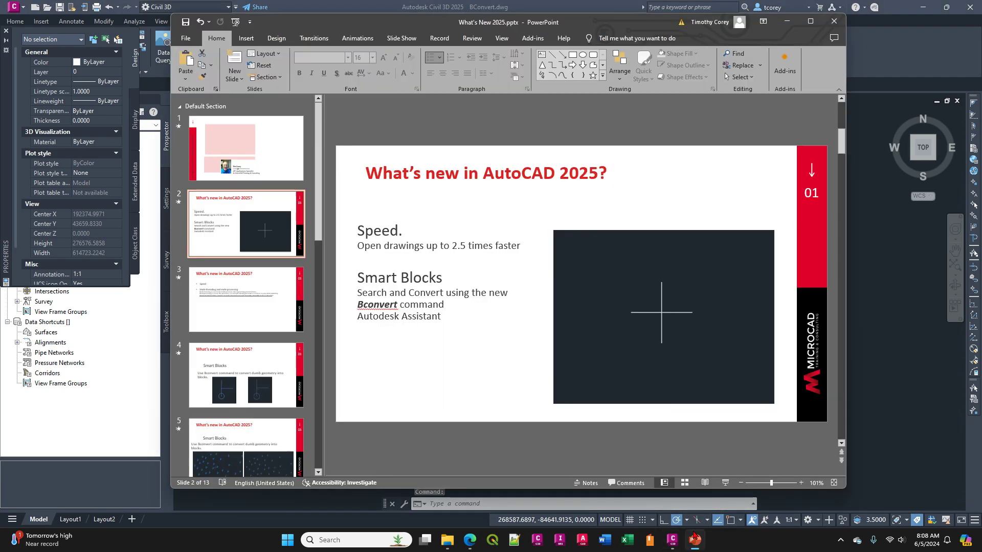
pyautogui.click(452, 310)
pyautogui.scroll(-1, 454, 310)
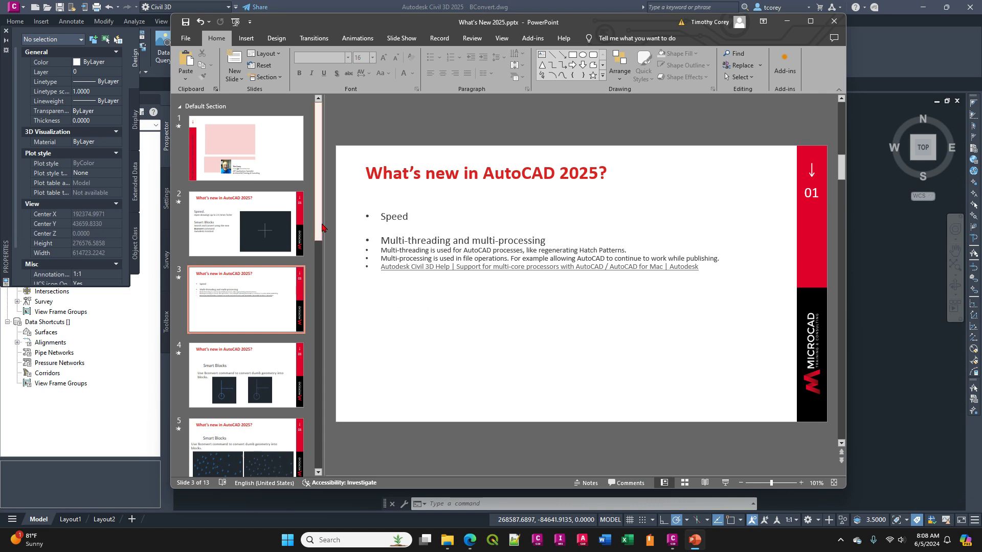
pyautogui.scroll(-1, 320, 227)
pyautogui.moveTo(320, 227); pyautogui.dragTo(321, 225)
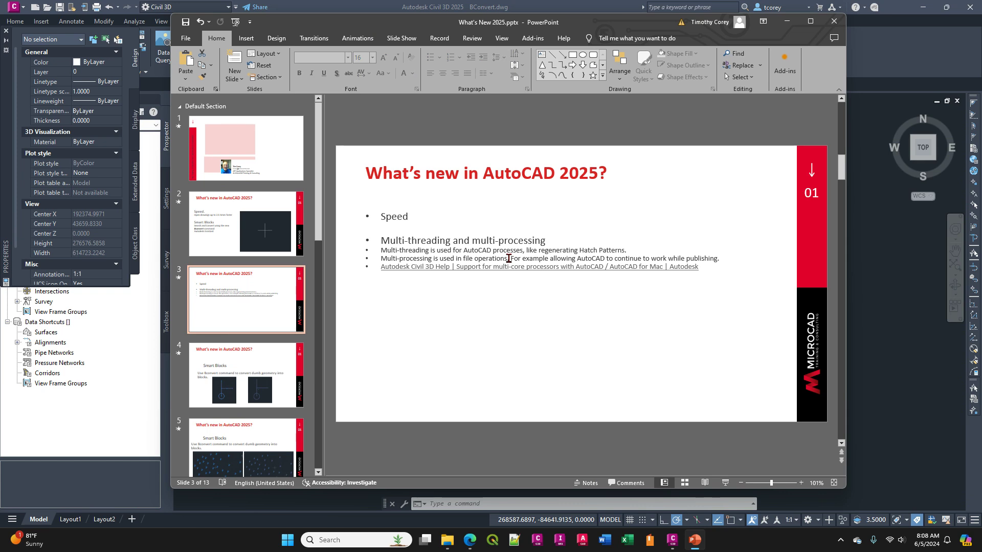
# Go past the two Smart Blocks slides to the Multithreading and Multiprocessing slide.
pyautogui.click(566, 243)
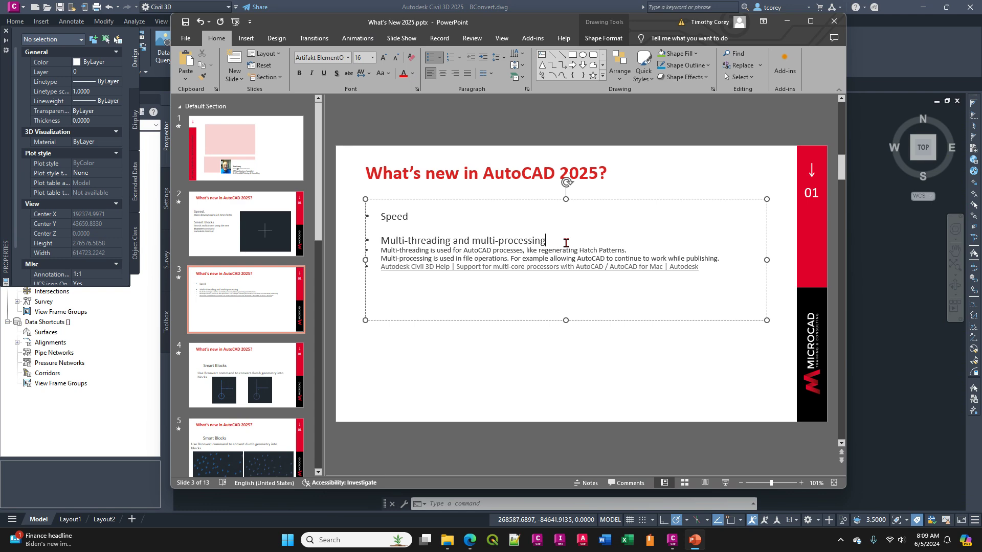
pyautogui.click(500, 354)
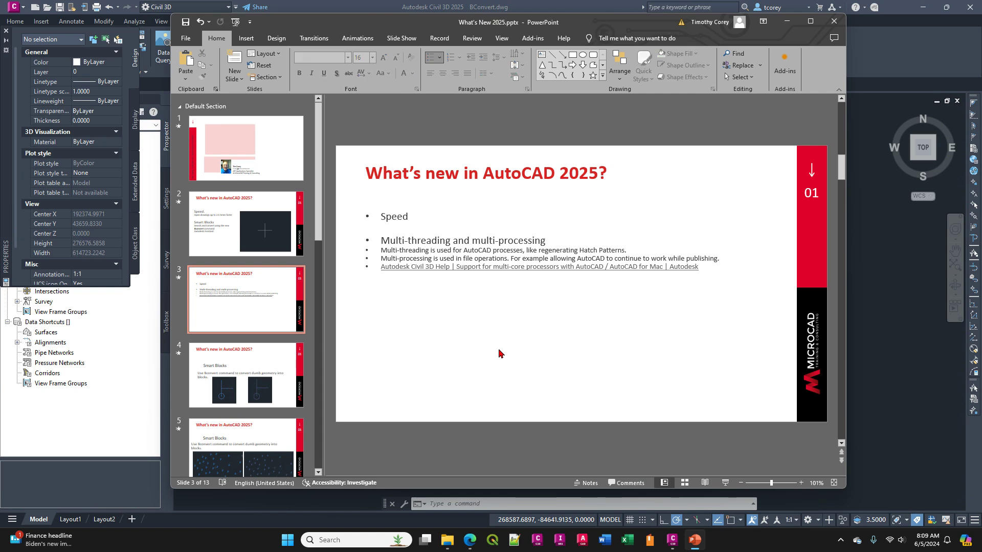
pyautogui.scroll(-2, 501, 353)
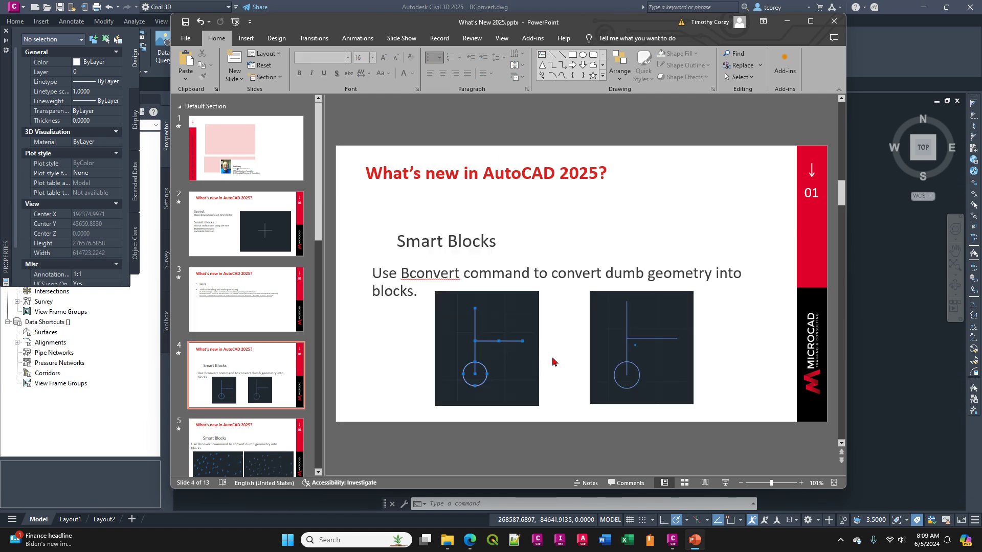
pyautogui.scroll(-1, 553, 361)
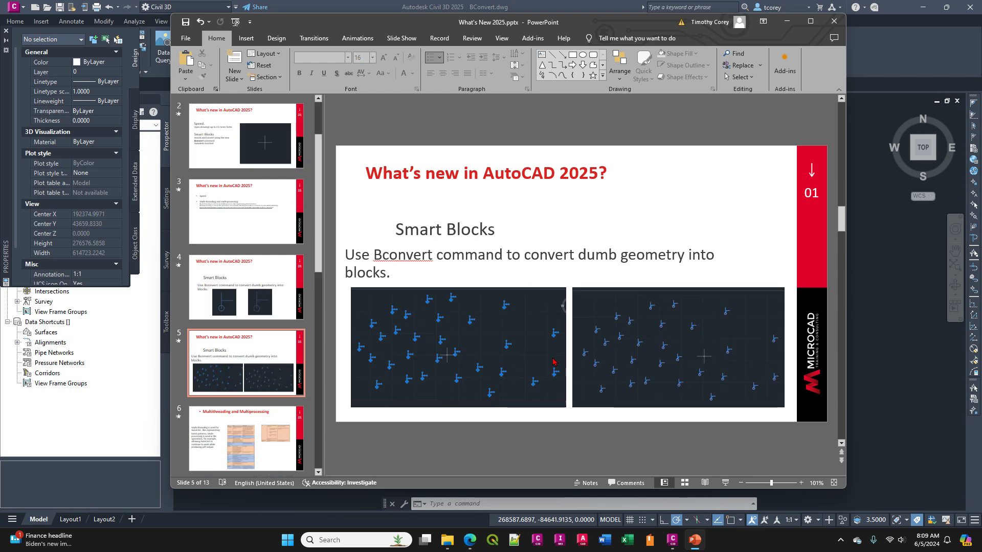
pyautogui.scroll(-1, 553, 362)
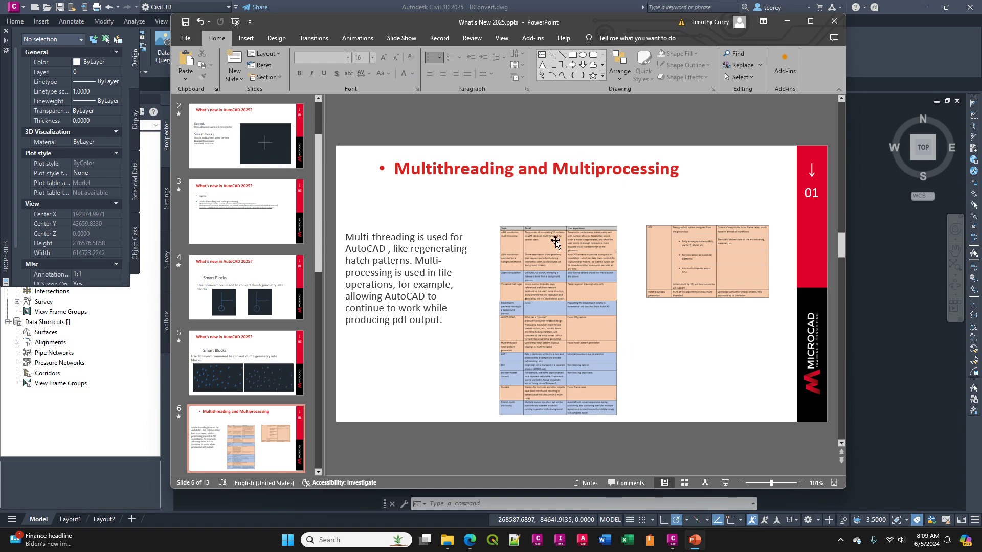
# Enlarge the Multithreading and Multiprocessing slide to 230% so its table can be read.
pyautogui.click(801, 483)
pyautogui.click(801, 483)
pyautogui.click(801, 483)
pyautogui.click(801, 482)
pyautogui.click(801, 483)
pyautogui.click(801, 483)
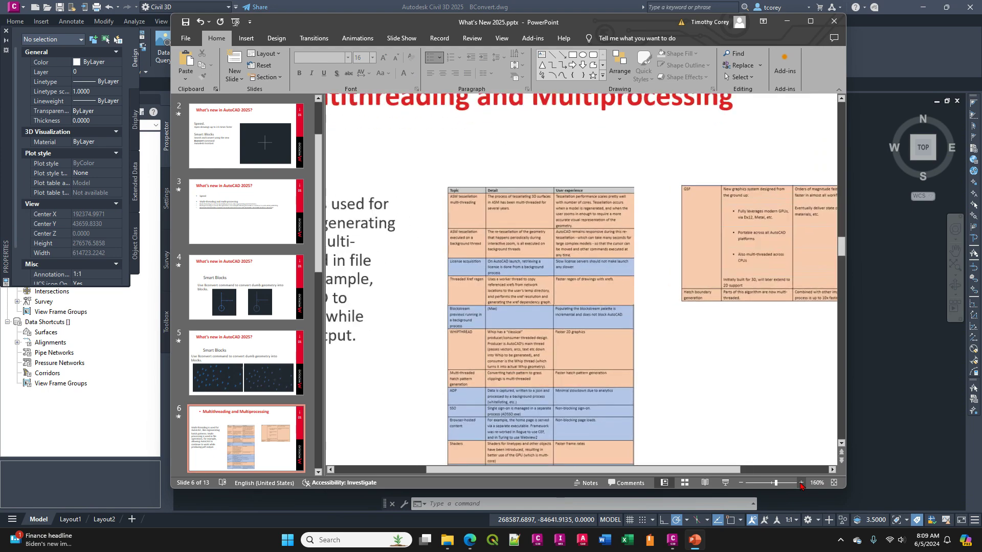
pyautogui.click(801, 483)
pyautogui.click(801, 483)
pyautogui.click(801, 483)
pyautogui.click(801, 483)
pyautogui.click(801, 483)
pyautogui.click(801, 483)
pyautogui.click(801, 483)
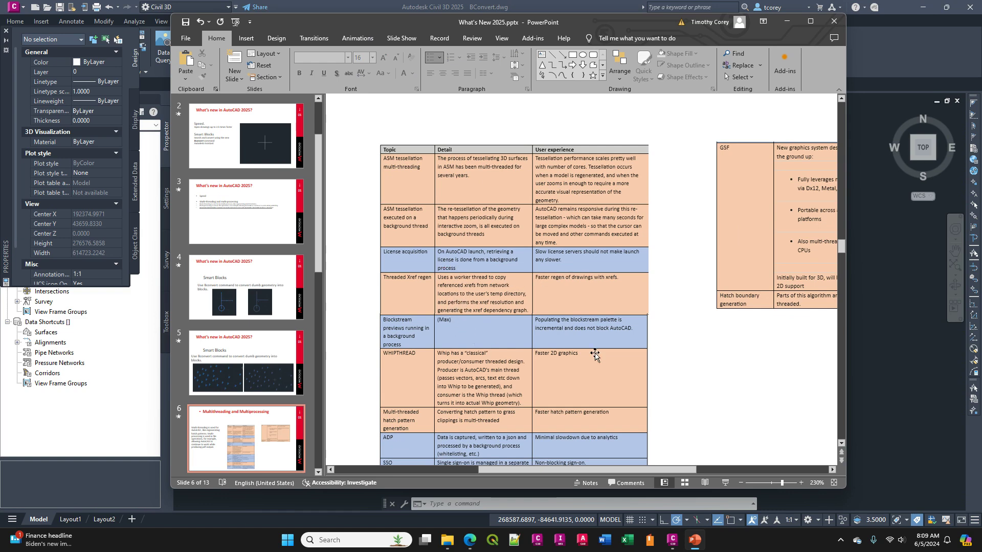
# Review the remaining rows of the multithreading table and continue to the What's new in Civil 3D 2025 slide.
pyautogui.click(383, 291)
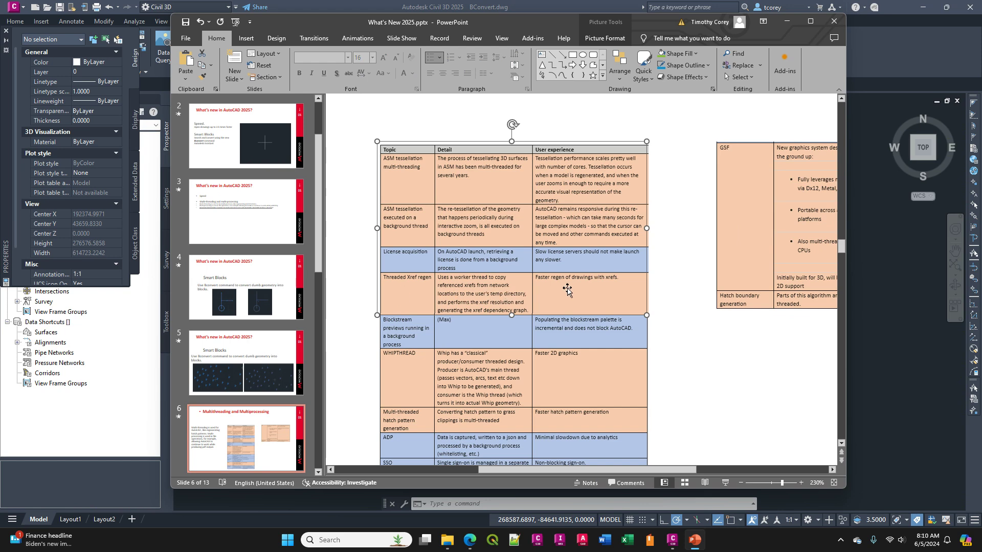
pyautogui.scroll(-4, 567, 289)
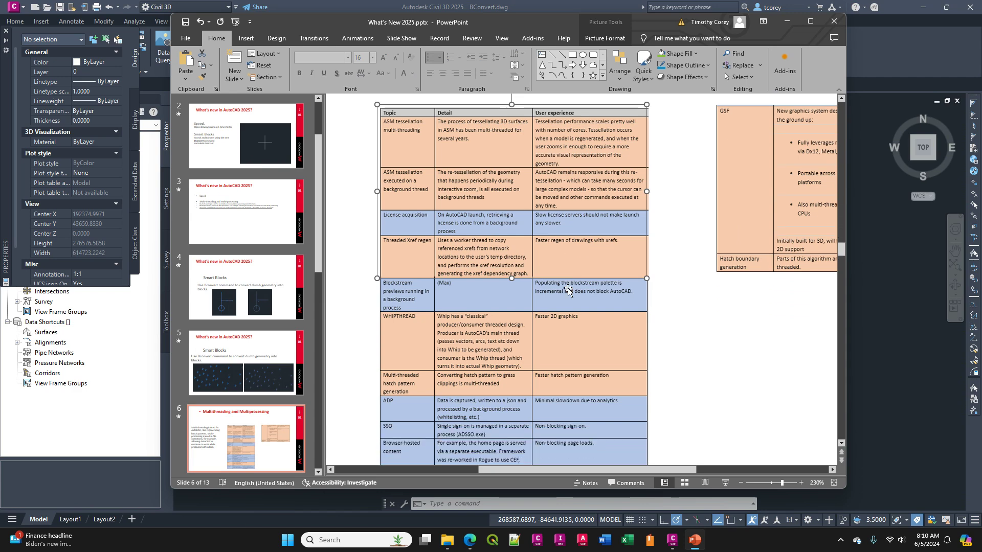
pyautogui.scroll(-3, 588, 312)
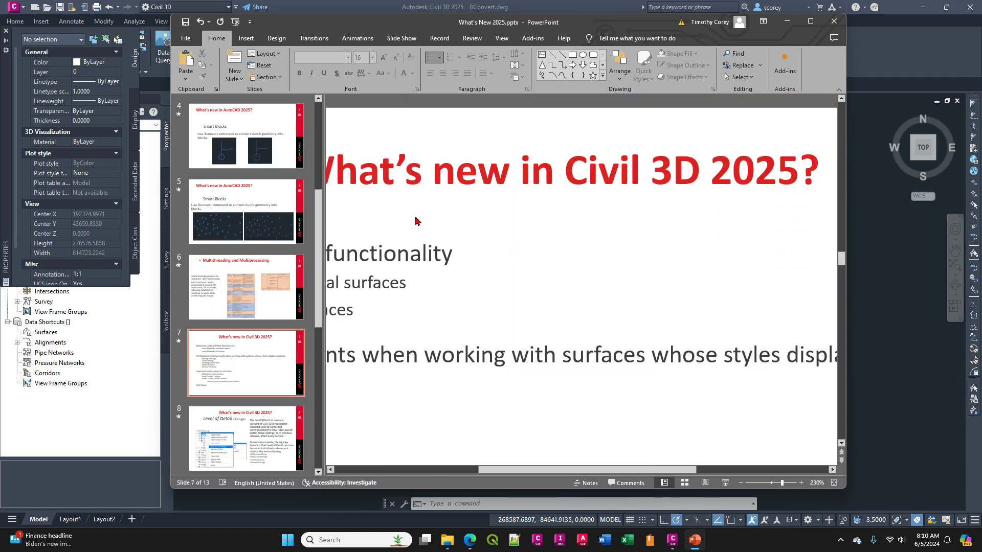
# Return to the Multithreading and Multiprocessing slide and read the rows from Threaded Xref regen down to Publish multi-processing.
pyautogui.scroll(2, 504, 285)
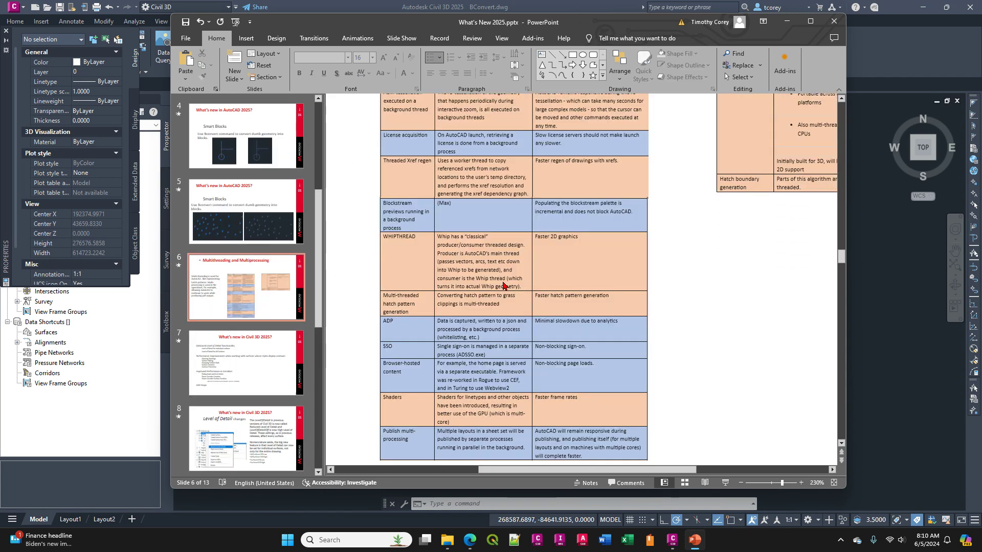
pyautogui.click(406, 251)
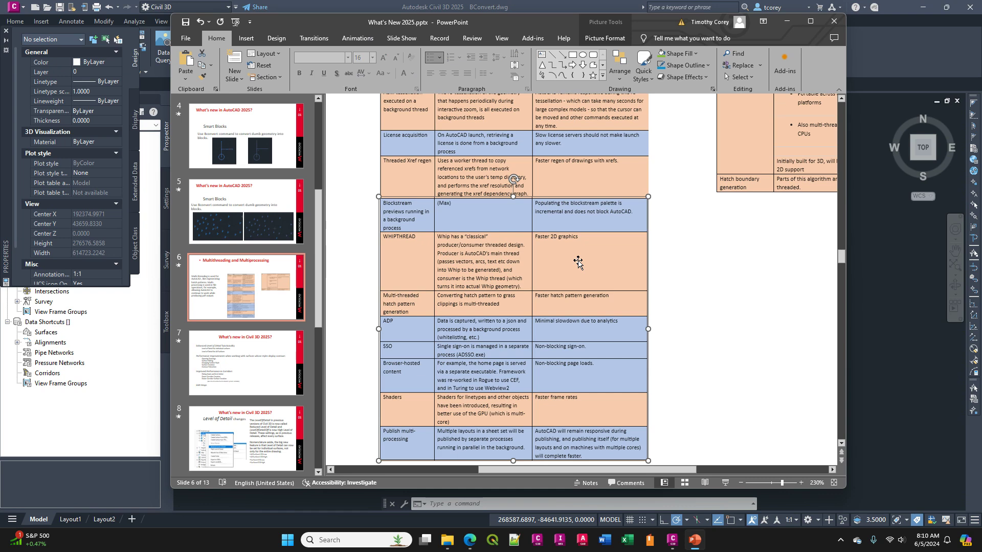
pyautogui.click(753, 326)
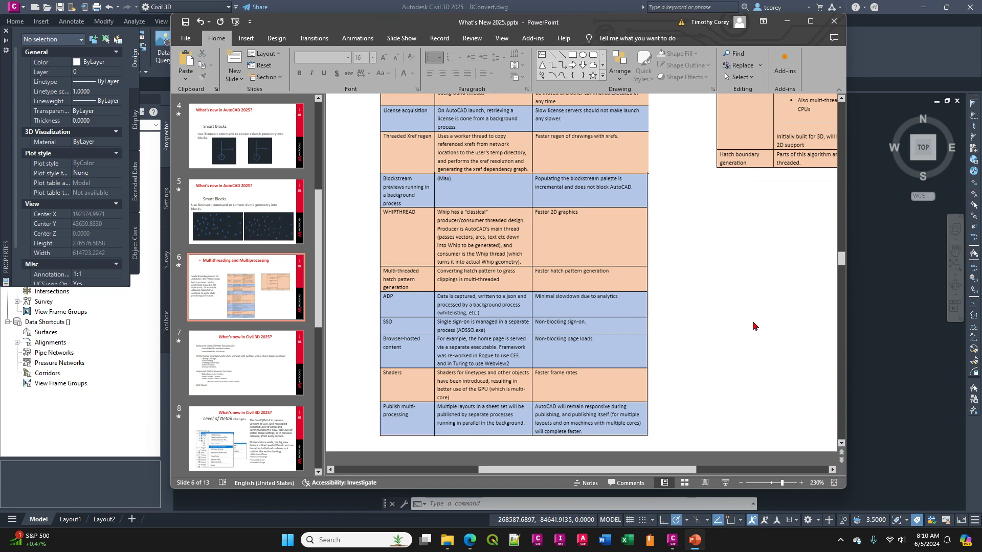
pyautogui.scroll(-1, 754, 326)
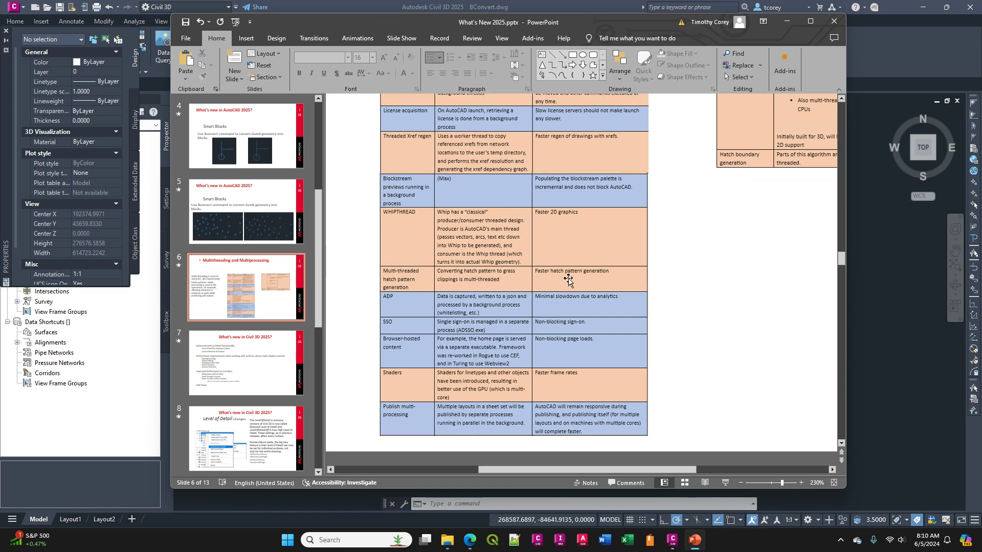
pyautogui.click(572, 279)
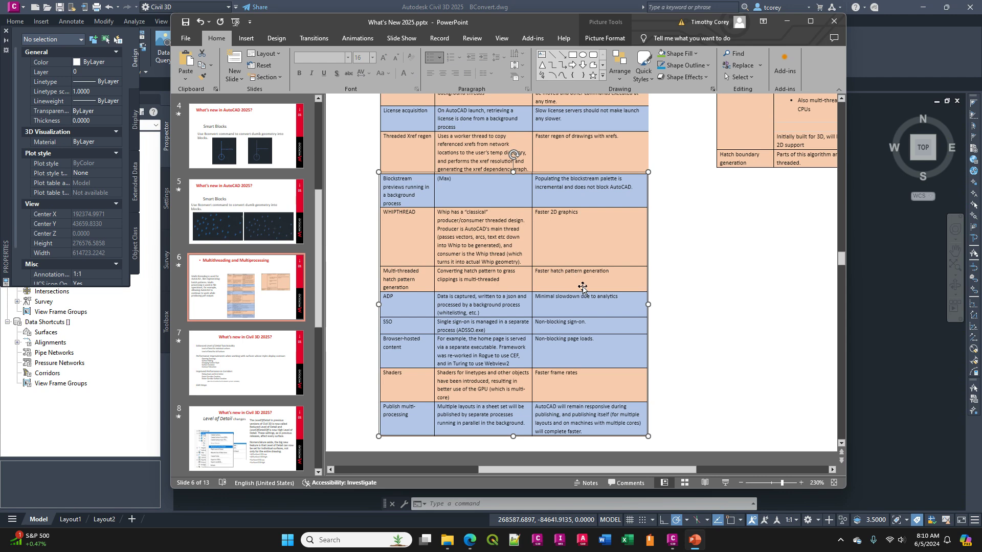
pyautogui.click(712, 301)
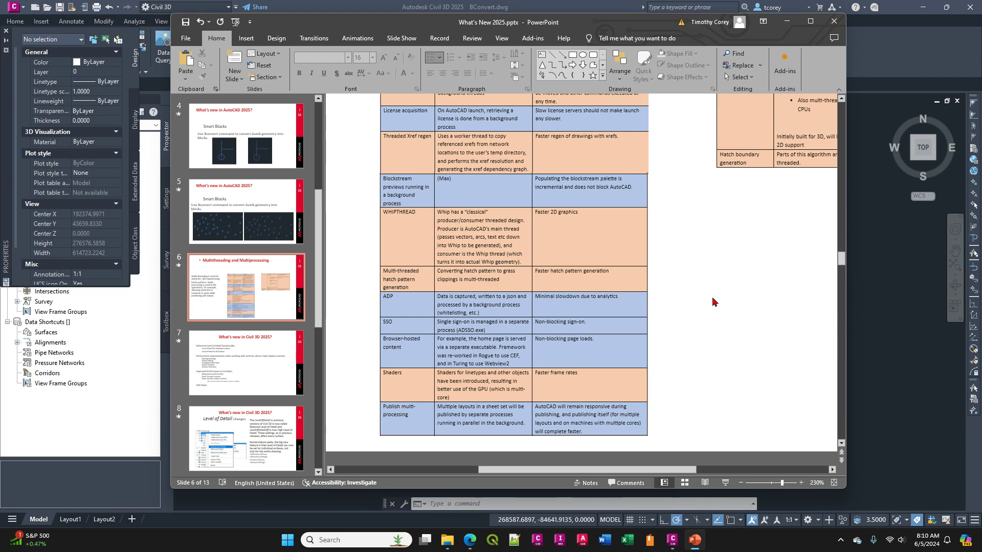
pyautogui.press('pagedown')
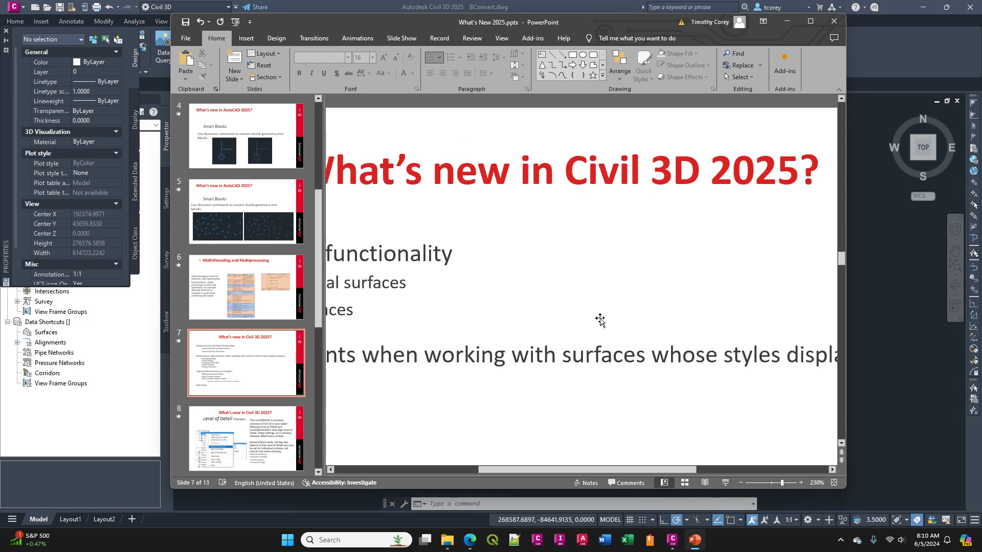
pyautogui.scroll(2, 600, 321)
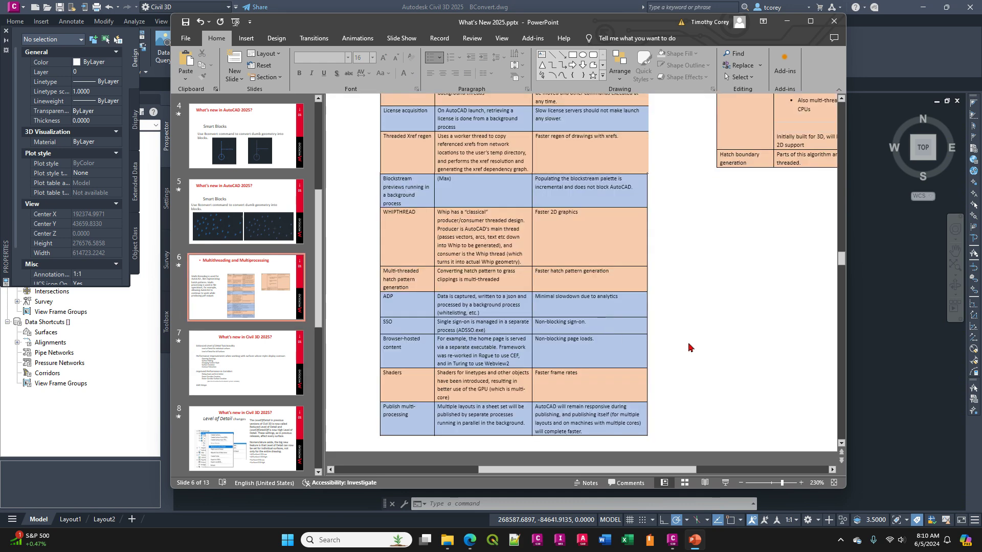
# Bring the second table of the multithreading slide into view and read its GSF and Hatch boundary generation rows.
pyautogui.click(746, 145)
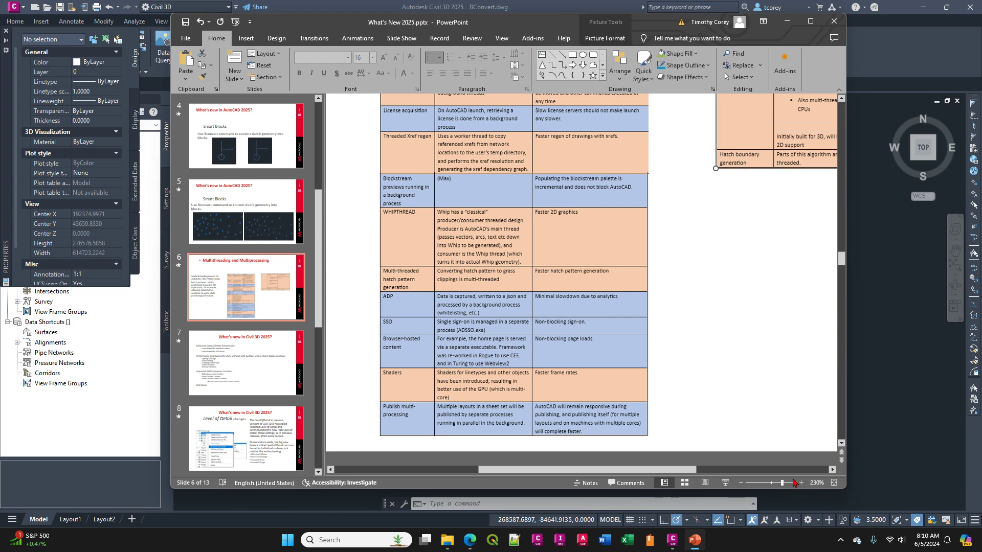
pyautogui.click(832, 470)
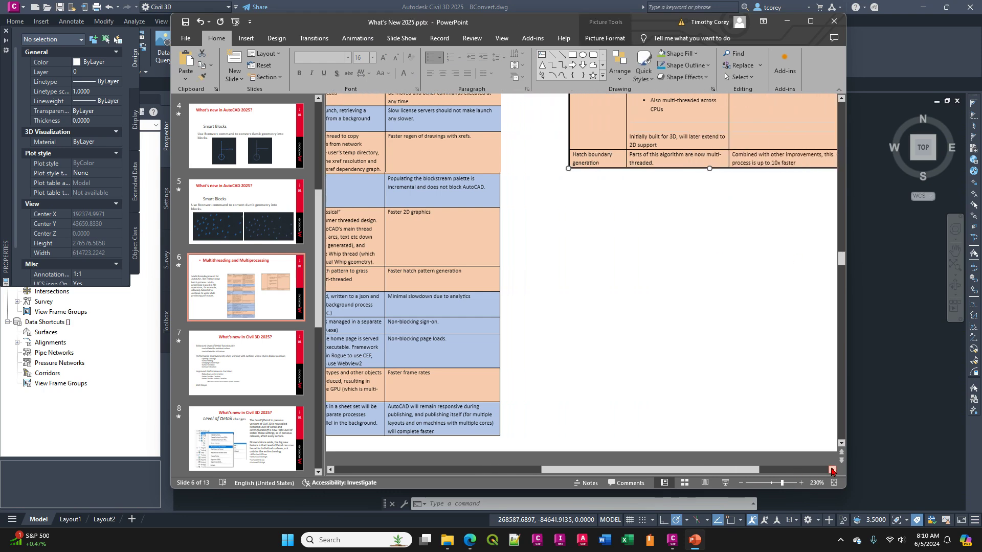
pyautogui.moveTo(842, 257); pyautogui.dragTo(838, 200)
pyautogui.scroll(-3, 728, 358)
pyautogui.scroll(-6, 728, 361)
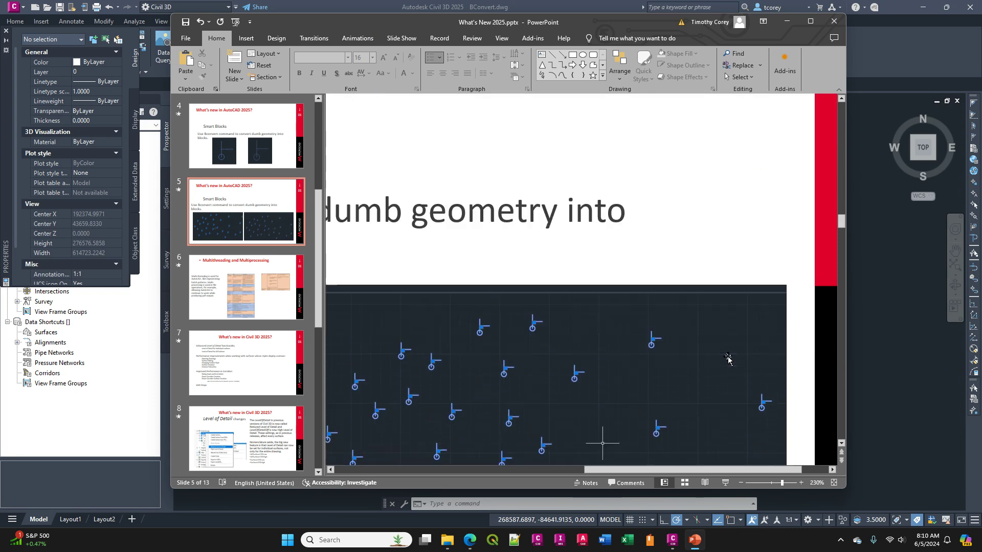
pyautogui.scroll(-8, 728, 359)
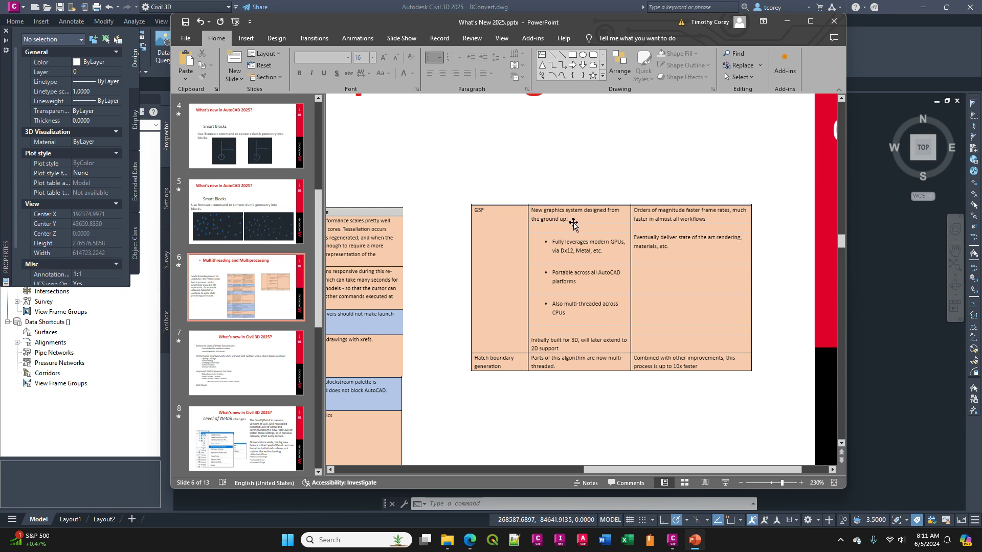
pyautogui.click(600, 251)
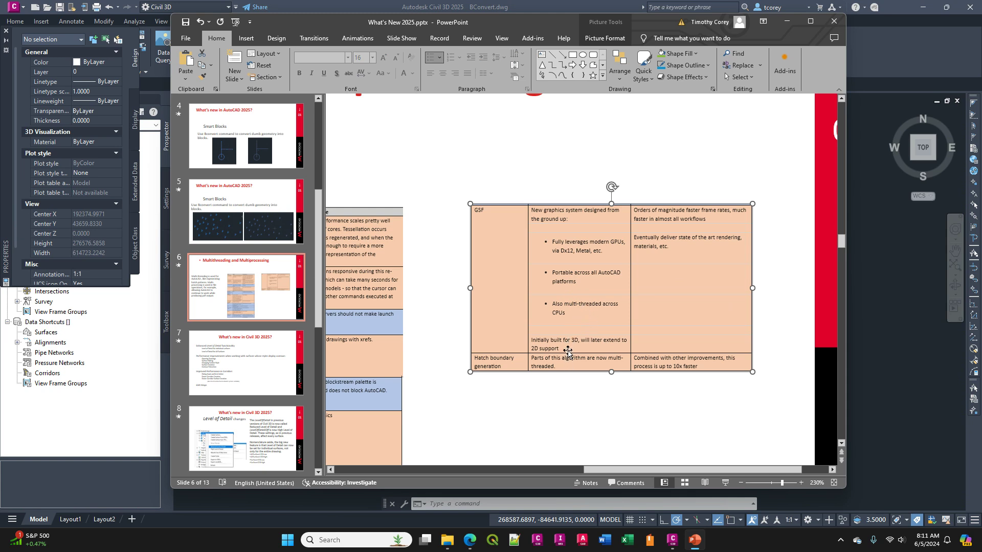
# Go to the What's new in Civil 3D 2025 slide and look over the thumbnails of the slides that follow.
pyautogui.click(226, 344)
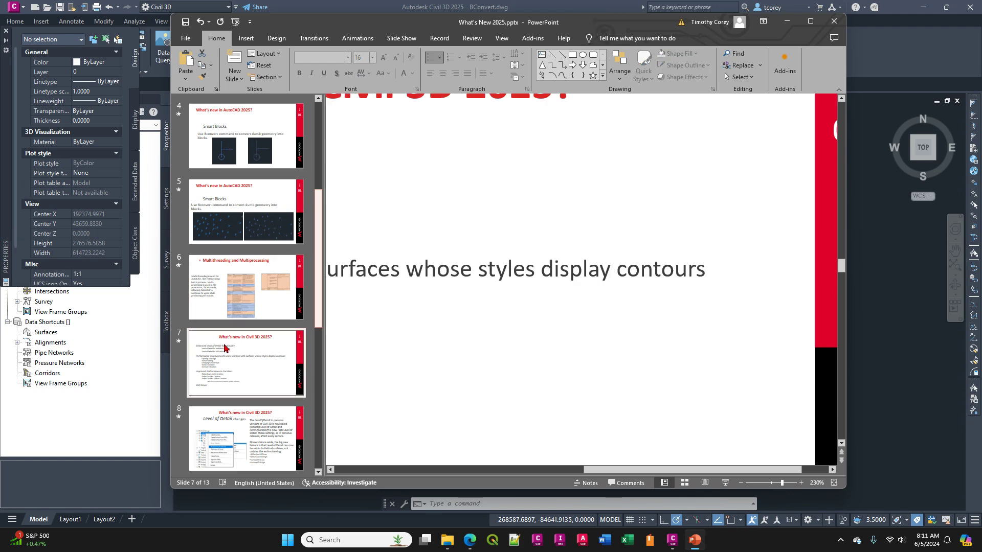
pyautogui.scroll(-3, 226, 299)
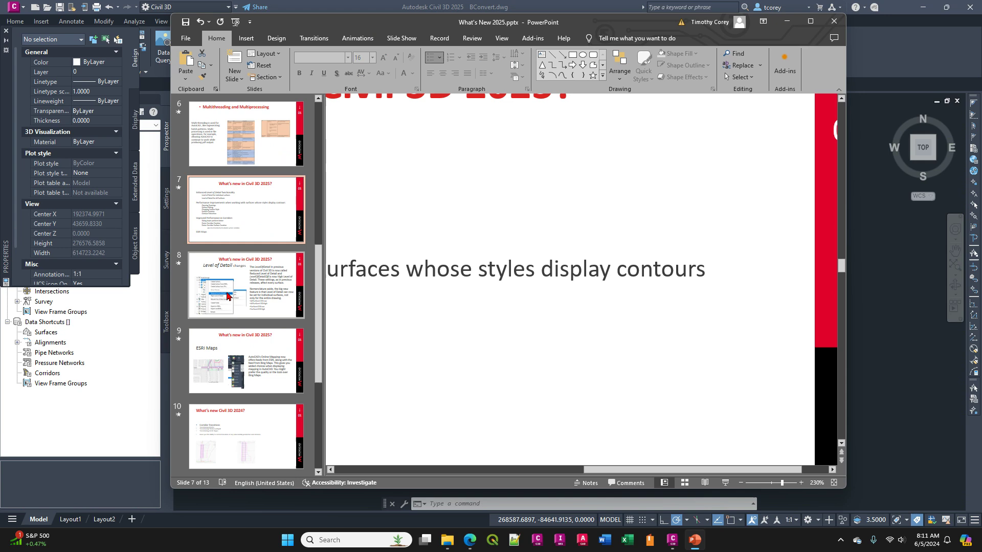
pyautogui.moveTo(318, 281); pyautogui.dragTo(318, 292)
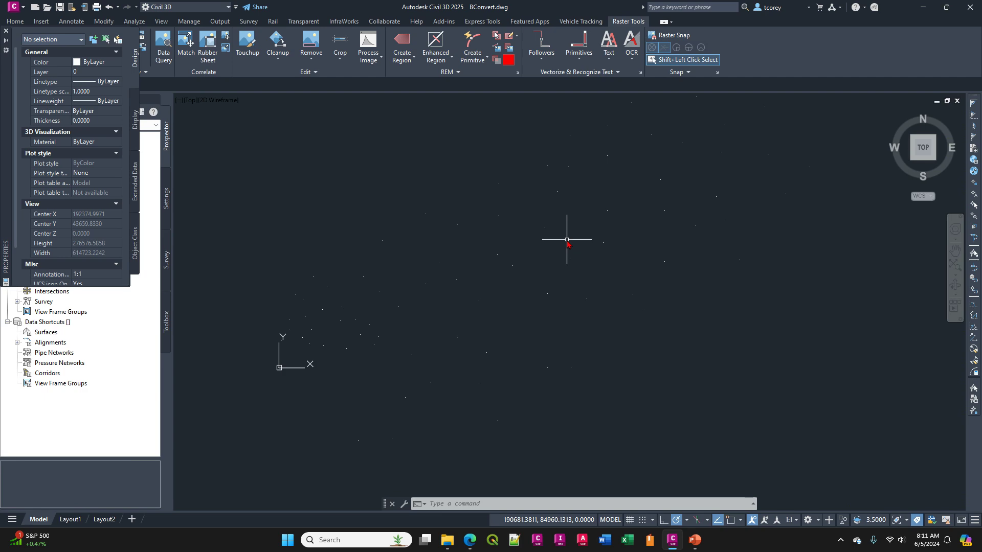
# Switch to Civil 3D, open the Autodesk Assistant with ASSISTANTOPEN and ask it about "alignment labels disappear".
pyautogui.write('assis')
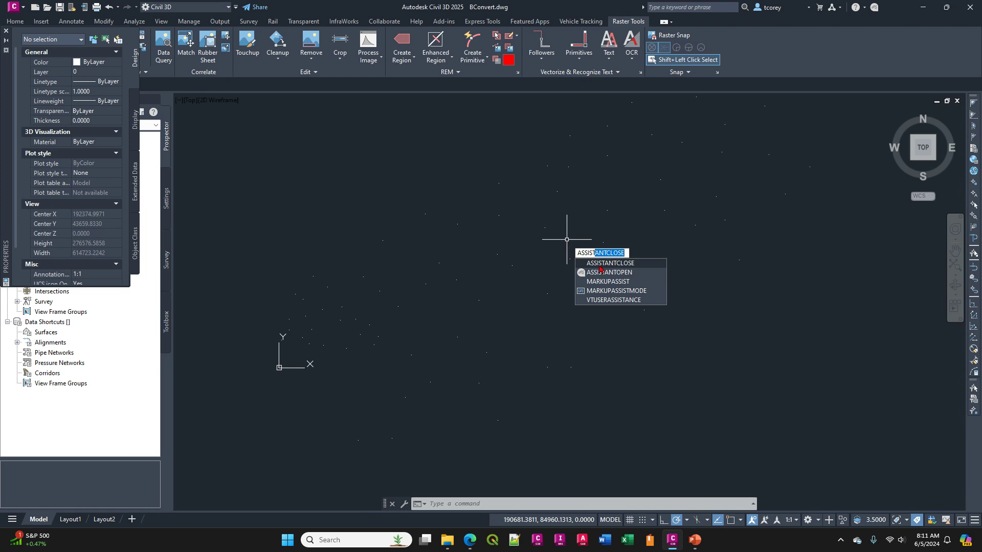
pyautogui.press('Down')
pyautogui.press('Return')
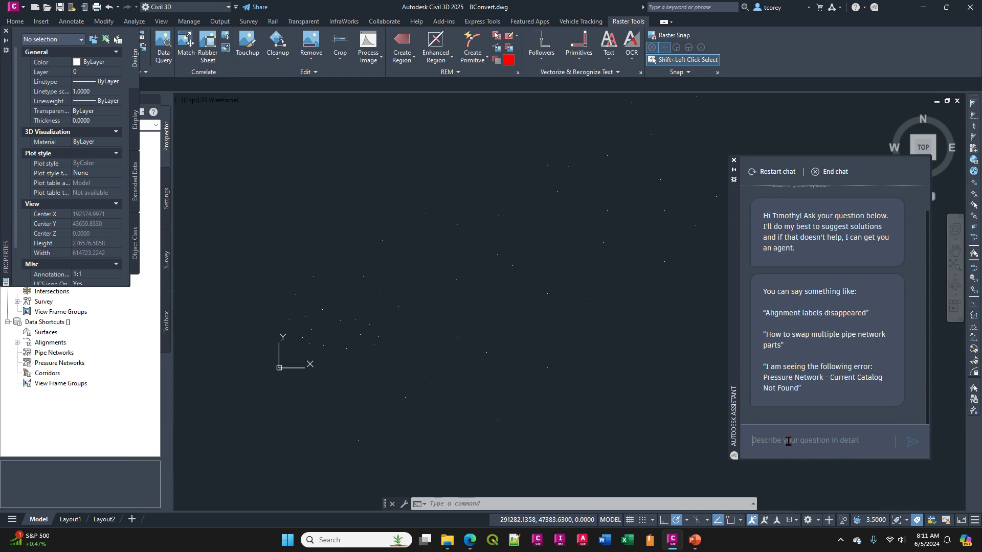
pyautogui.write('alignment labels disappear')
pyautogui.press('Return')
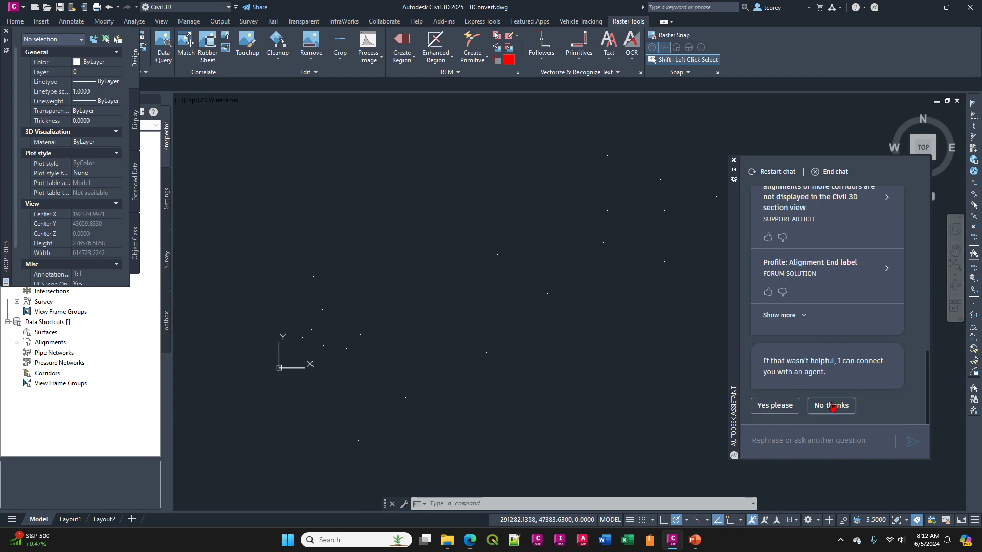
# Decline the offer to connect with an agent and close the Autodesk Assistant, leaving no command active.
pyautogui.click(831, 407)
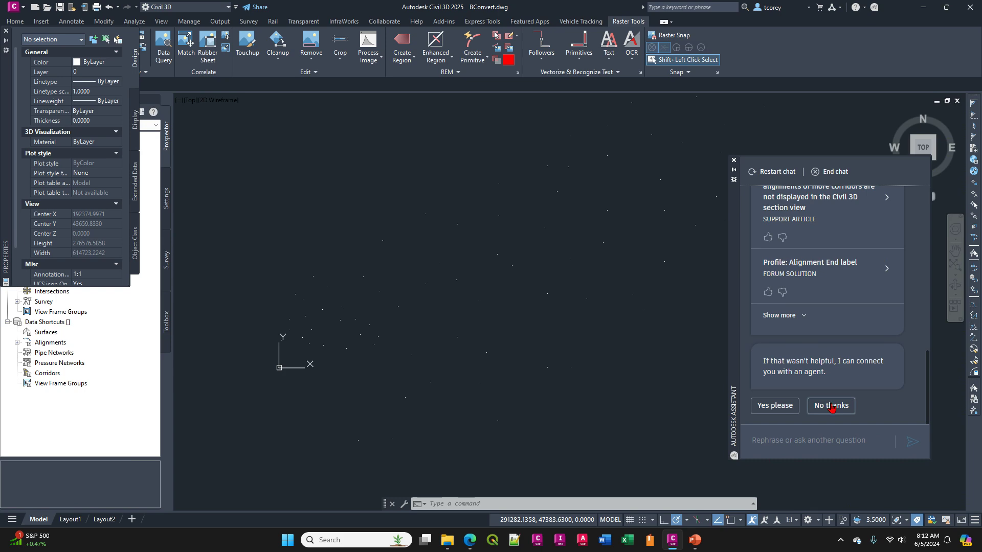
pyautogui.click(734, 160)
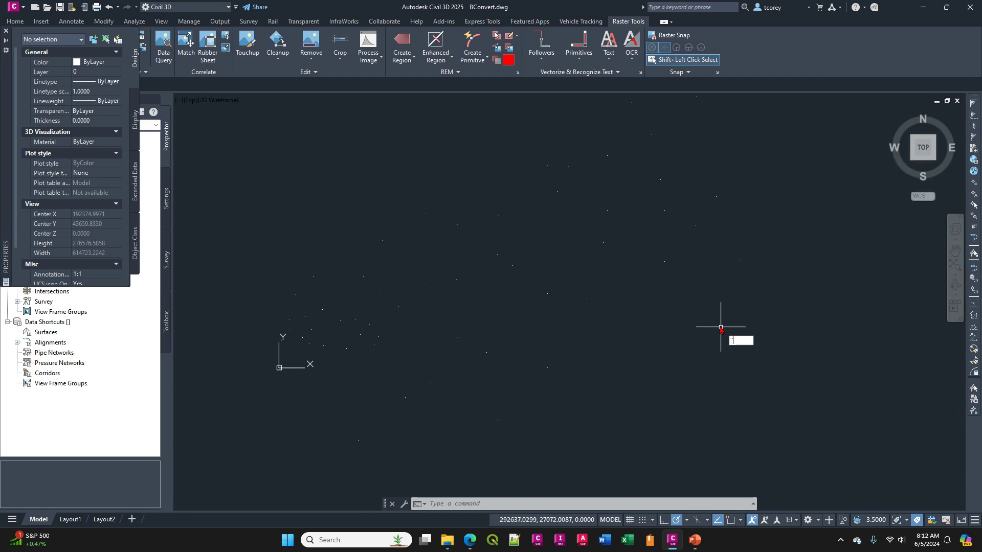
pyautogui.press('Escape')
pyautogui.press('Escape')
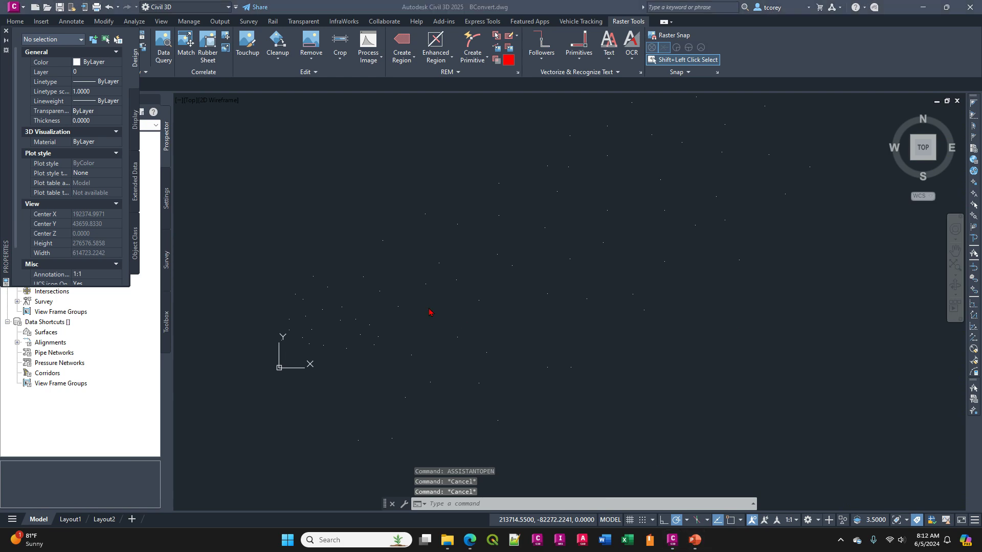
# Switch back to PowerPoint and reduce the What's new in Civil 3D 2025 slide to 93% so all its bullets can be read.
pyautogui.click(695, 541)
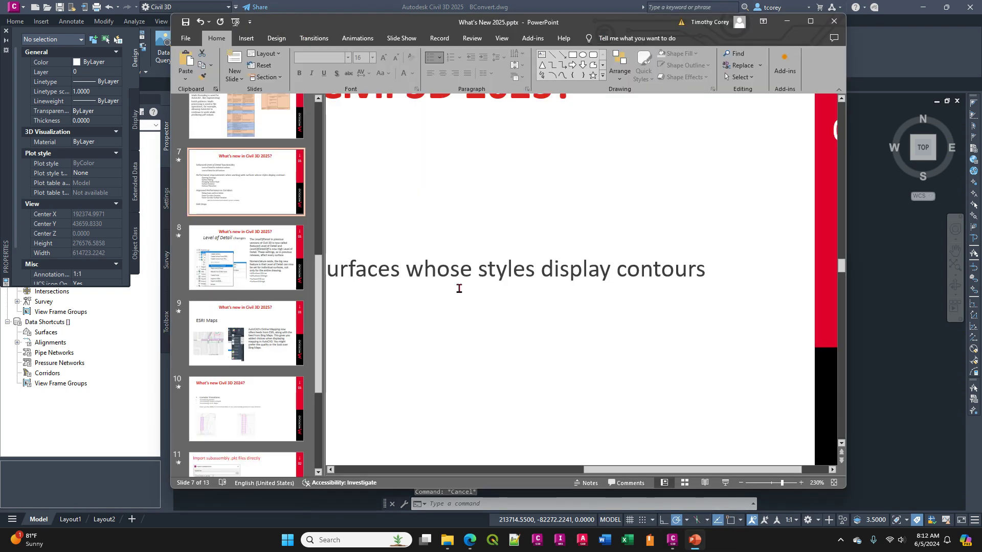
pyautogui.scroll(2, 319, 271)
pyautogui.scroll(6, 320, 271)
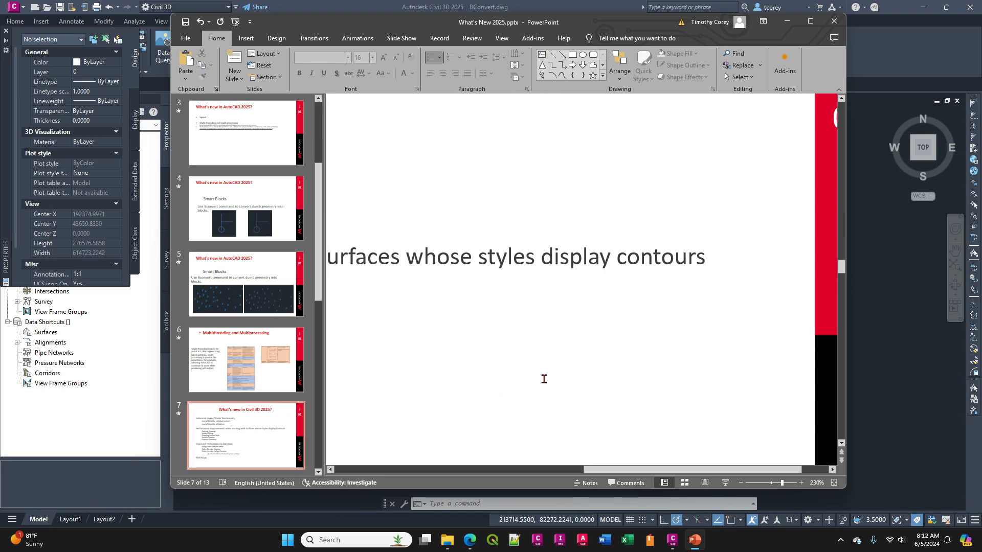
pyautogui.click(560, 470)
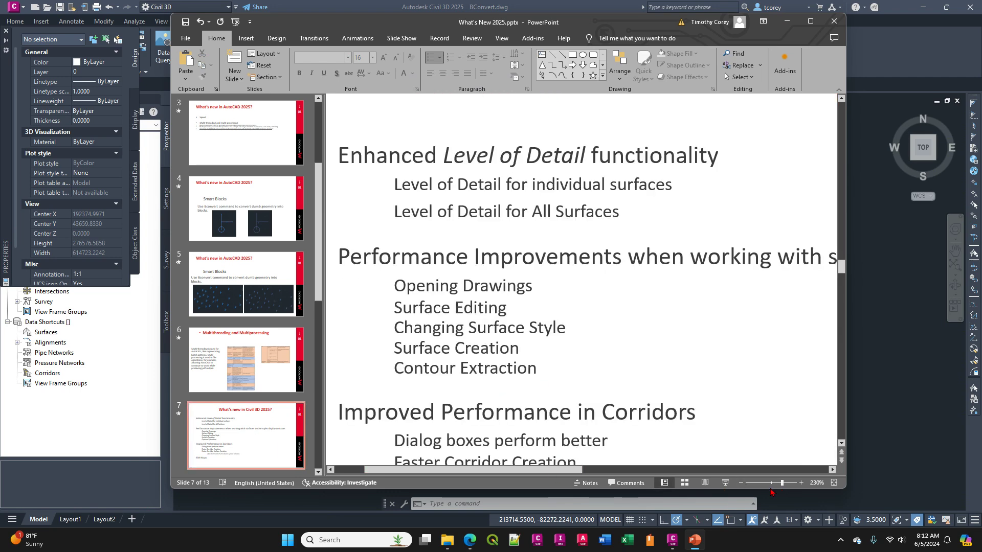
pyautogui.click(769, 485)
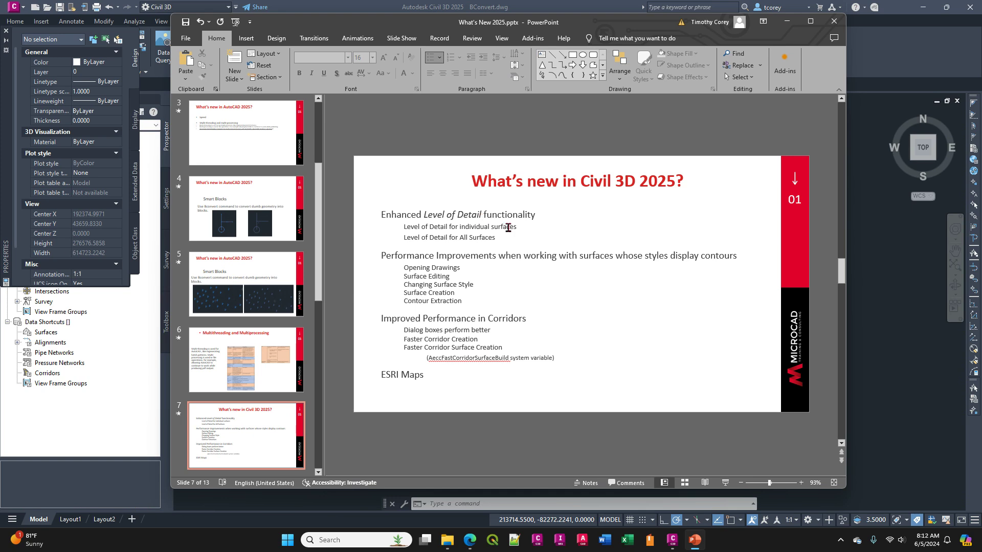
# Switch to Civil 3D, close the Properties palette and open the recent drawing BLDG-X-Complete.
pyautogui.click(888, 294)
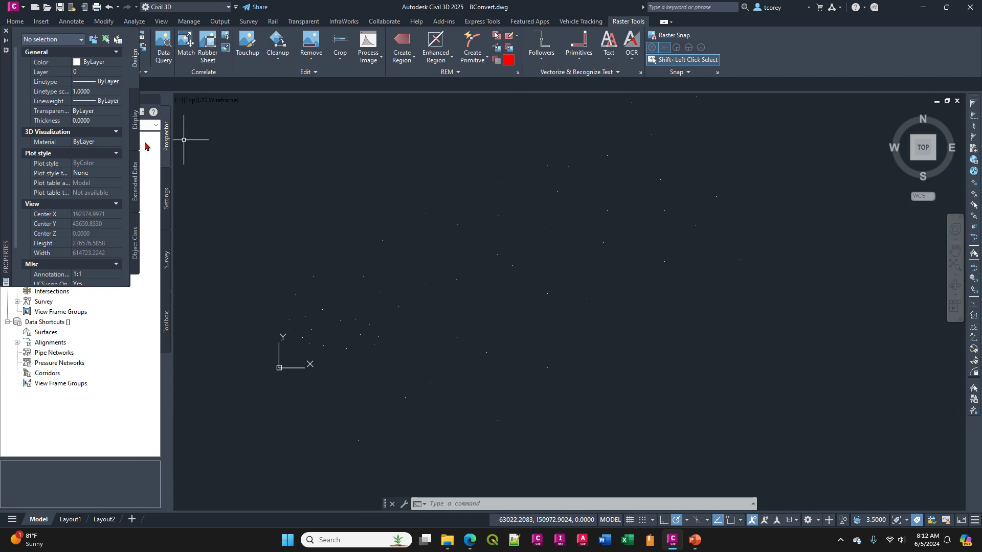
pyautogui.click(6, 31)
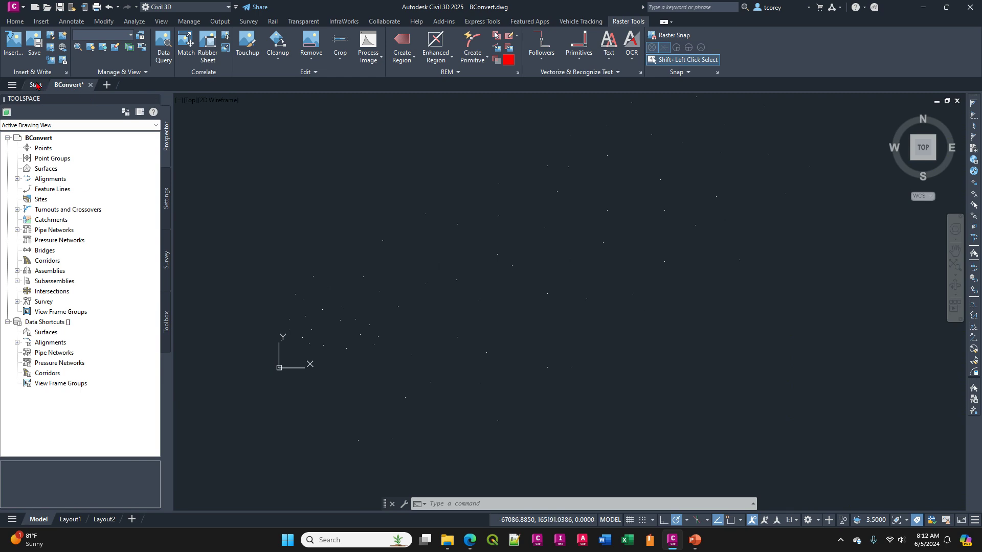
pyautogui.click(35, 86)
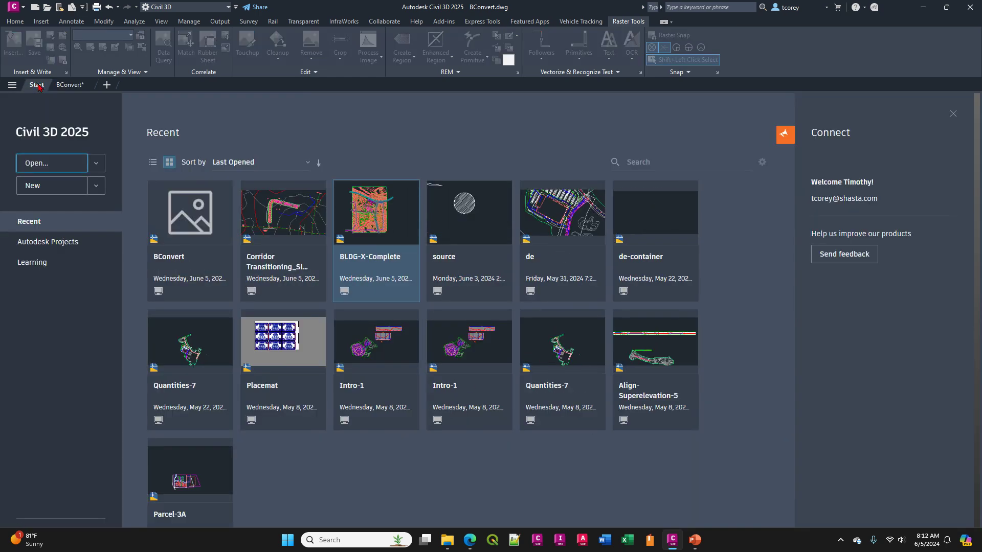
pyautogui.click(372, 226)
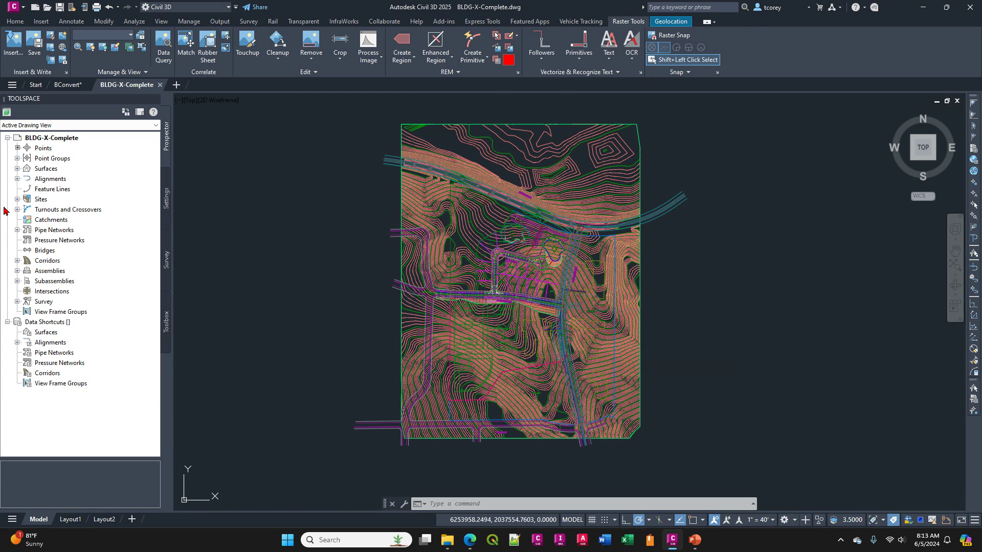
# Turn on Surface Level of Detail for the Existing-Site surface and check its contours at different zoom levels.
pyautogui.click(45, 171)
pyautogui.click(17, 169)
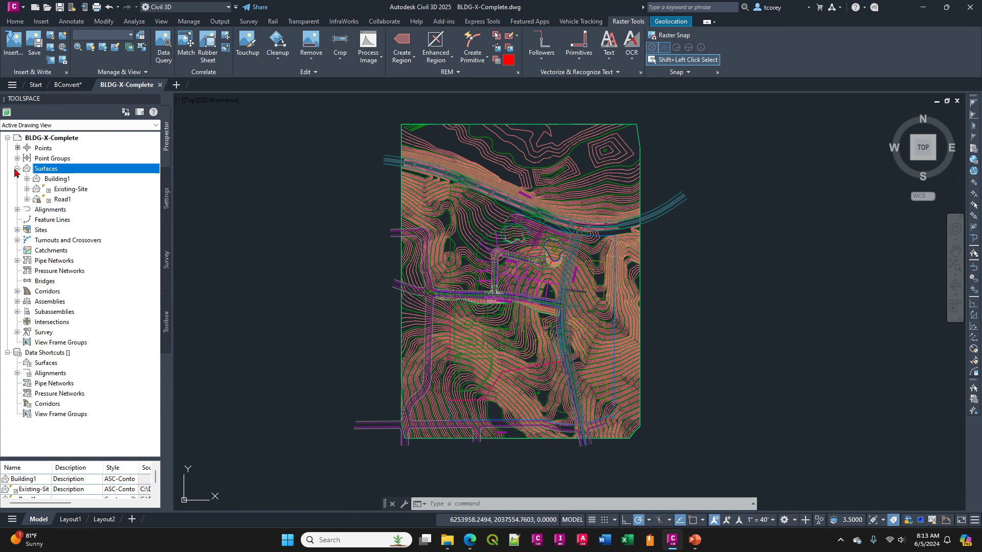
pyautogui.rightClick(66, 190)
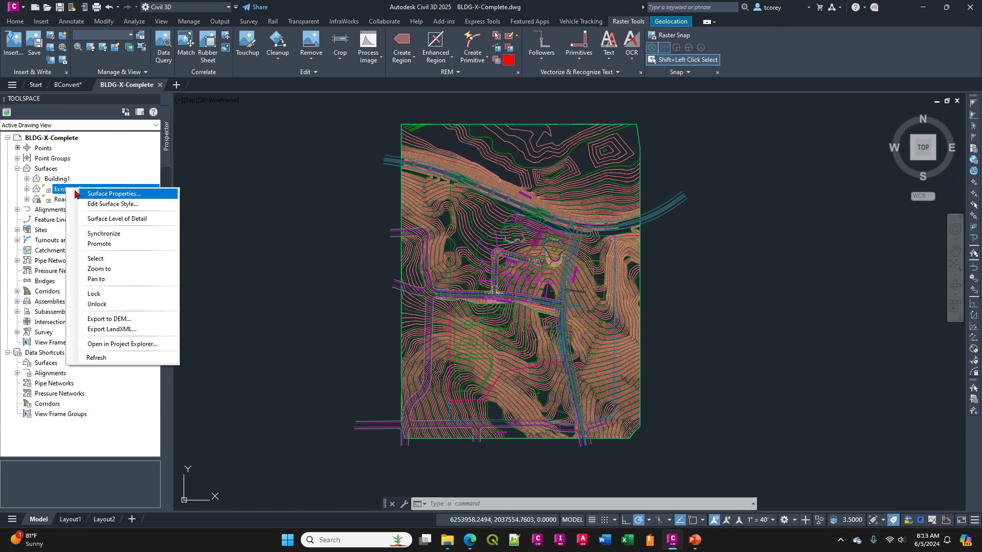
pyautogui.click(145, 220)
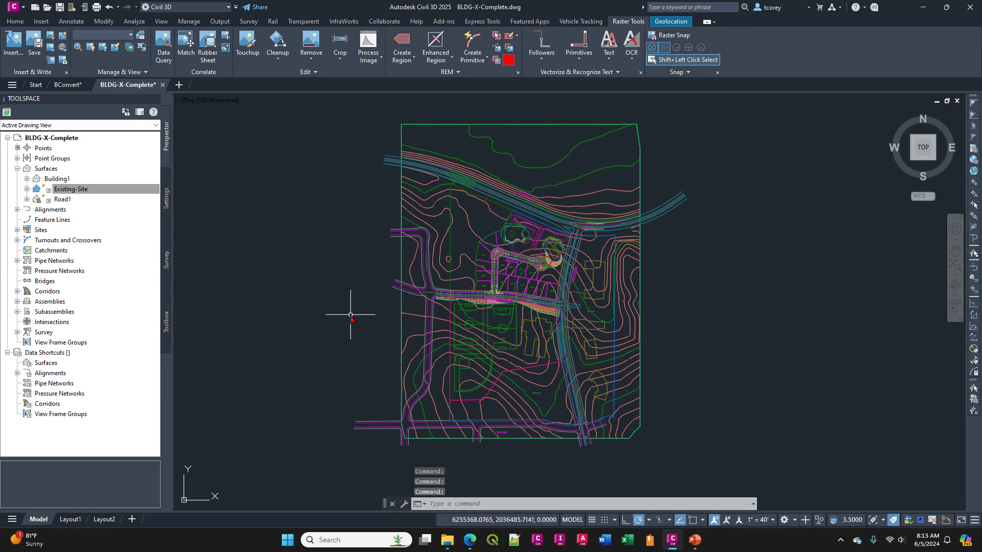
pyautogui.scroll(-2, 349, 315)
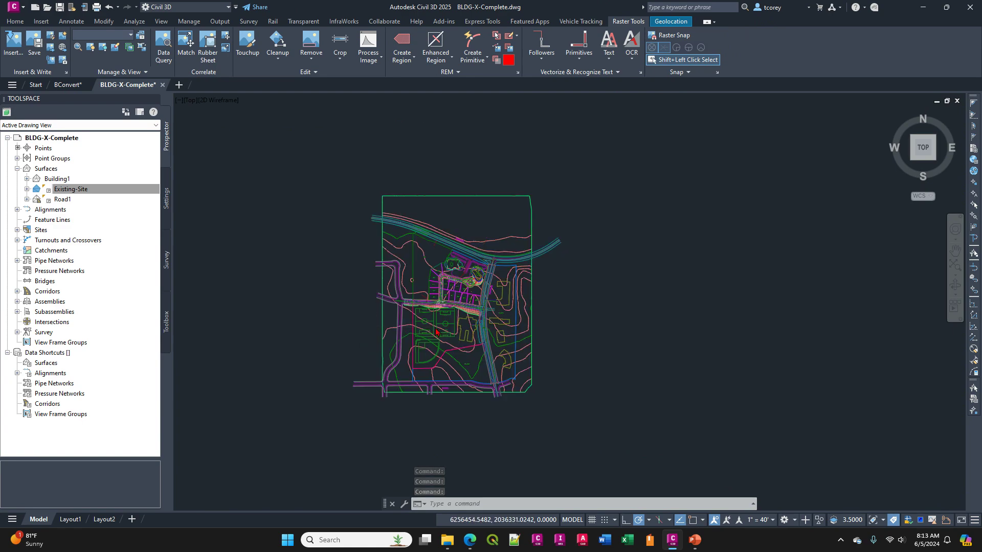
pyautogui.scroll(5, 436, 328)
pyautogui.scroll(-6, 436, 328)
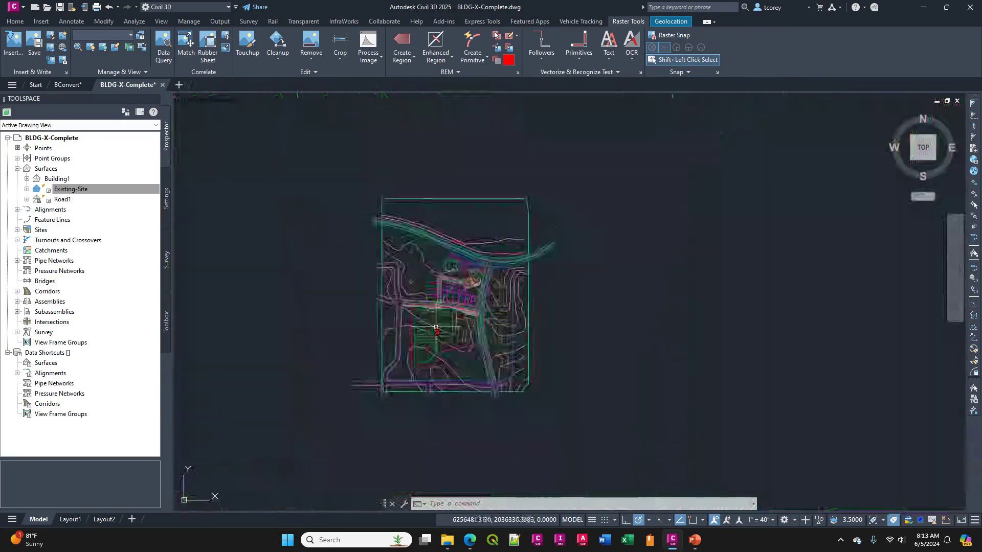
# Turn off Surface Level of Detail for the Existing-Site surface.
pyautogui.moveTo(436, 328); pyautogui.dragTo(556, 304, button='middle')
pyautogui.scroll(2, 556, 304)
pyautogui.scroll(-2, 530, 315)
pyautogui.press('Escape')
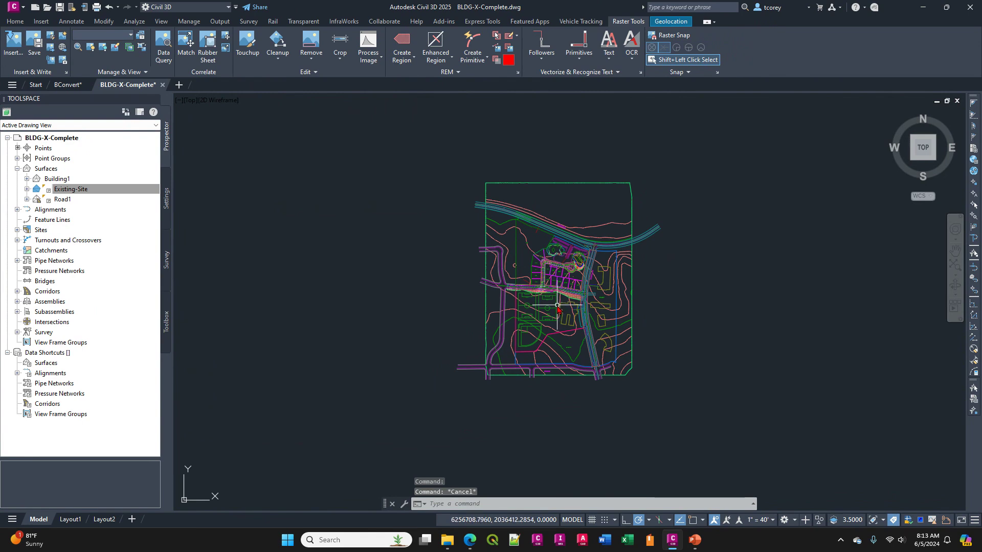
pyautogui.moveTo(558, 306)
pyautogui.scroll(3, 557, 306)
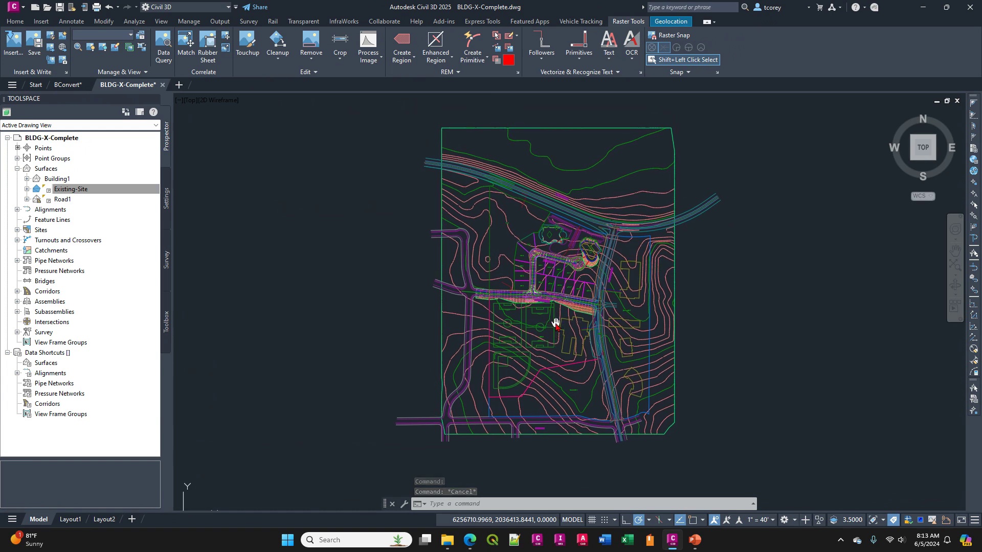
pyautogui.click(73, 189)
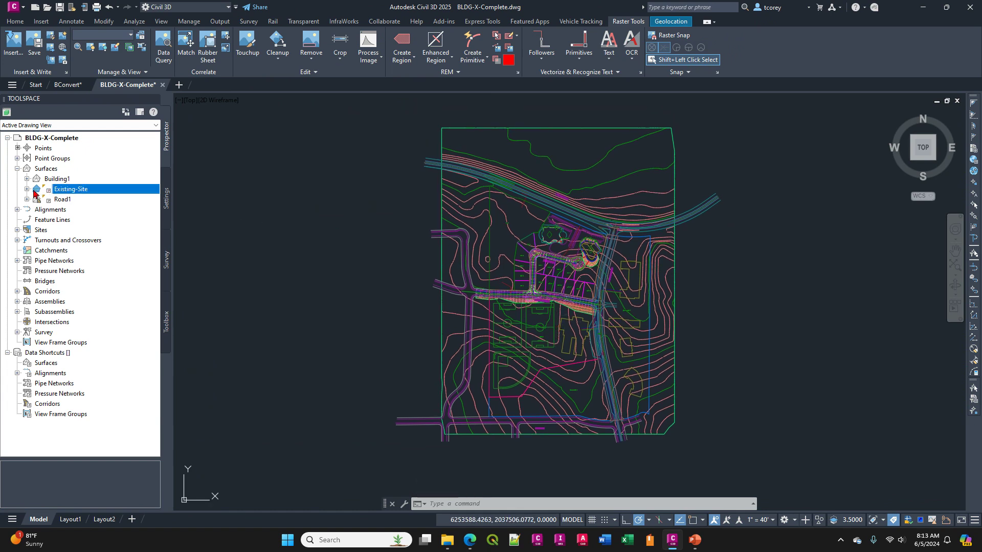
pyautogui.moveTo(36, 192)
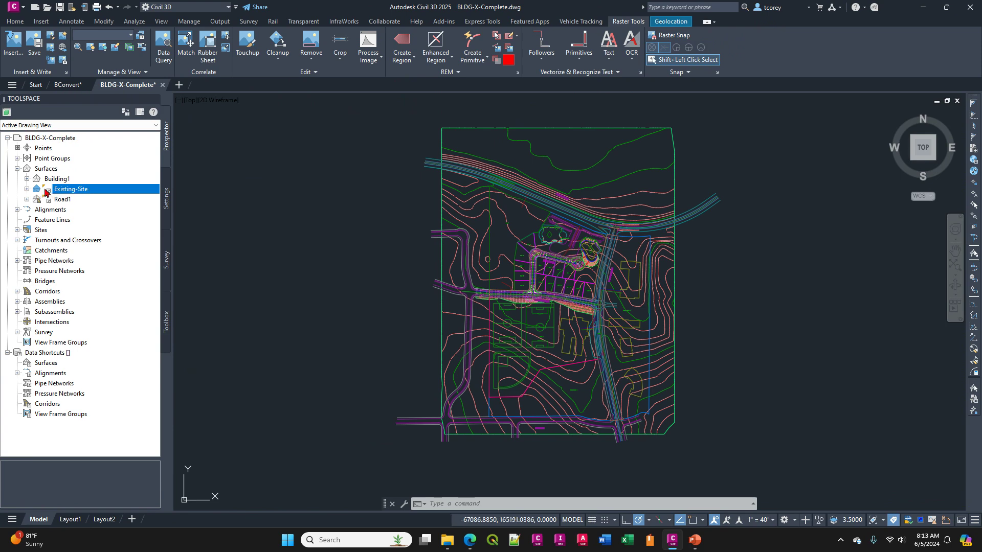
pyautogui.rightClick(81, 192)
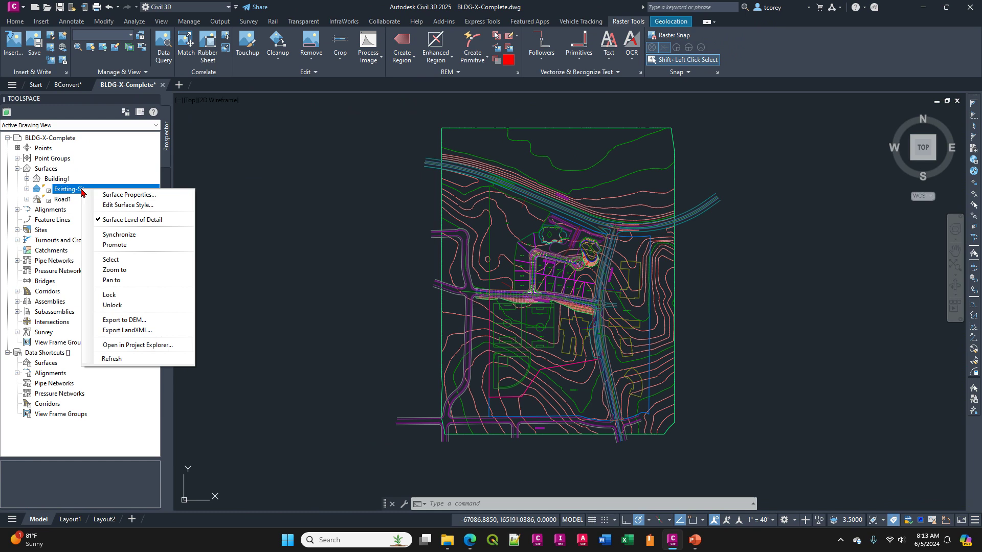
pyautogui.click(136, 222)
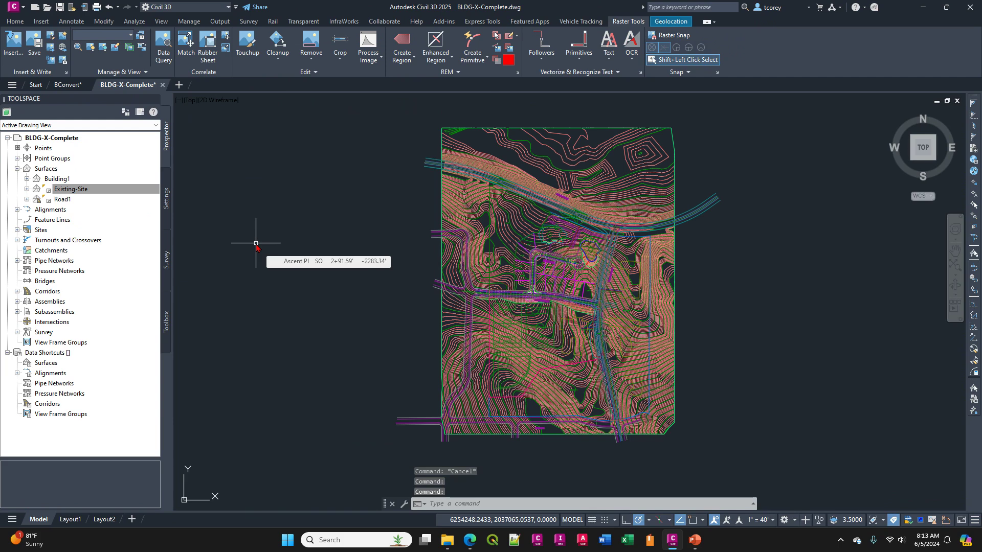
# Turn Surface Level of Detail back on for the Existing-Site surface.
pyautogui.click(67, 191)
pyautogui.rightClick(67, 191)
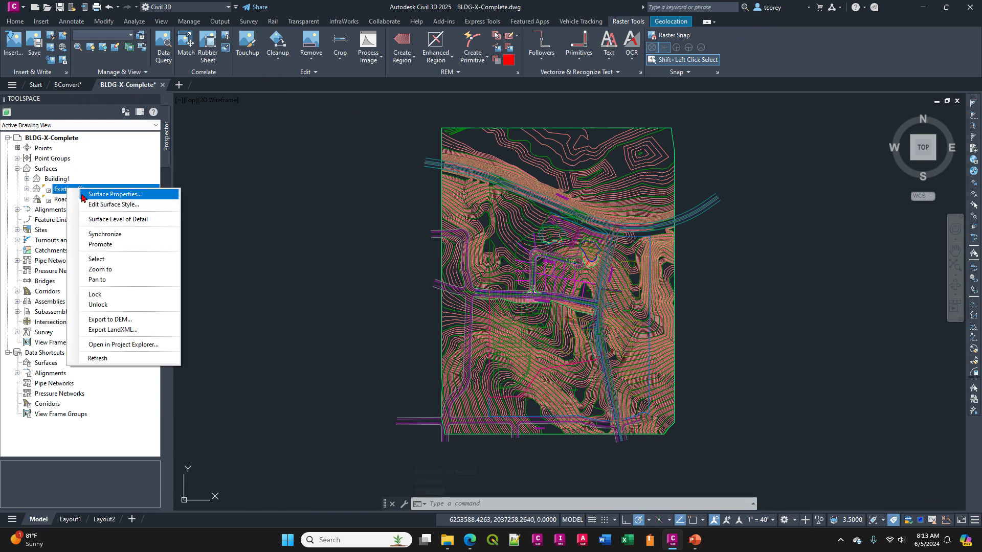
pyautogui.click(118, 221)
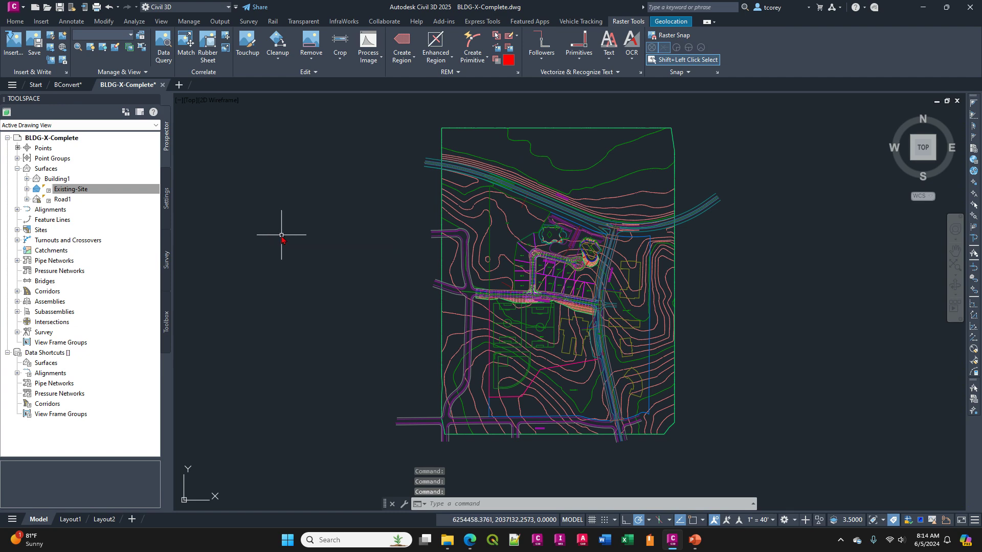
# Set all surfaces in the drawing to High Level of Detail.
pyautogui.click(45, 170)
pyautogui.rightClick(45, 170)
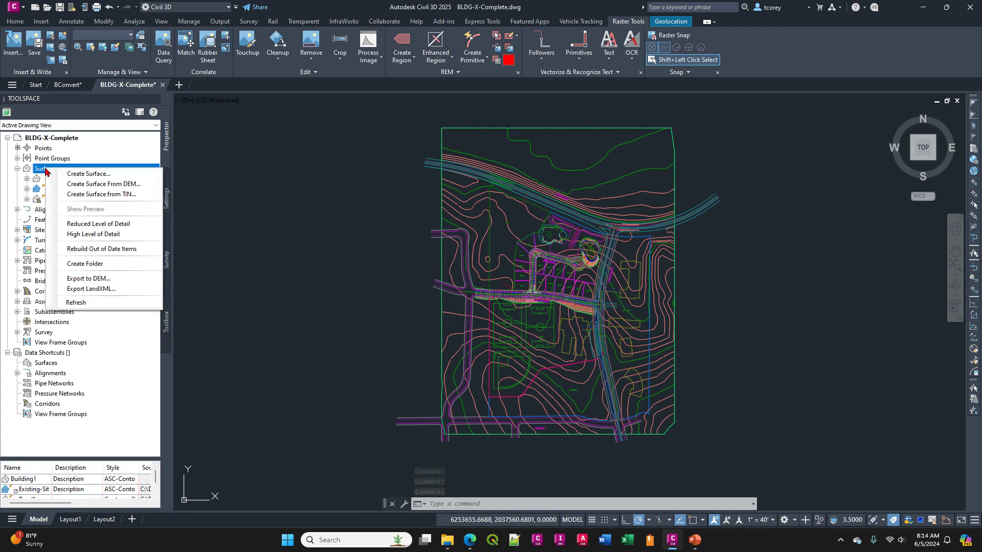
pyautogui.click(106, 235)
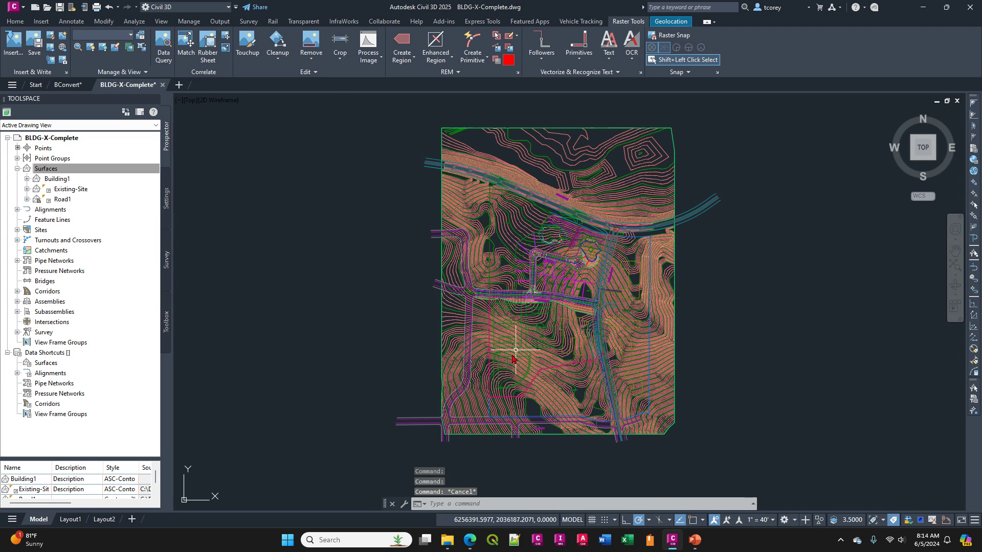
# Switch to PowerPoint and go over the surface and corridor performance bullets on the What's new in Civil 3D 2025 slide.
pyautogui.click(695, 541)
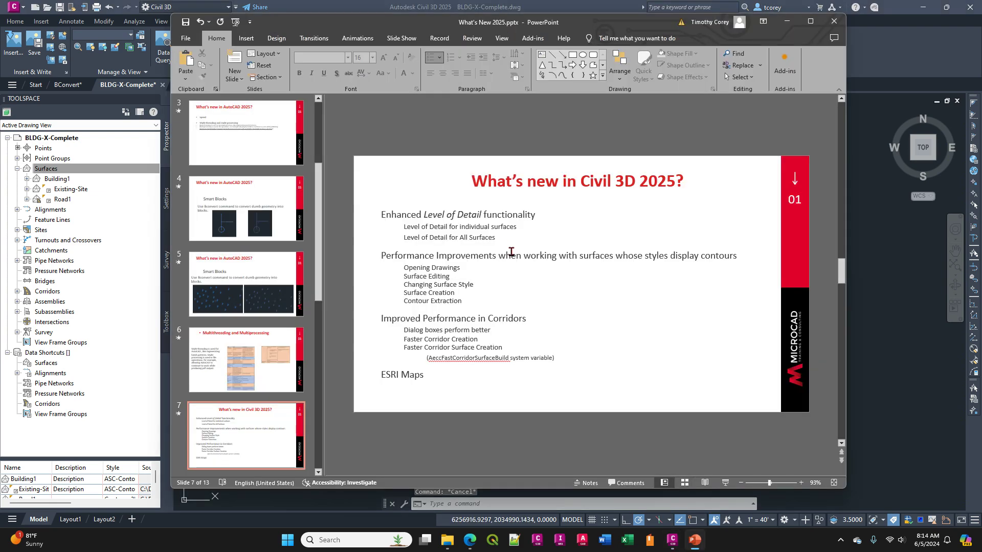
pyautogui.click(542, 265)
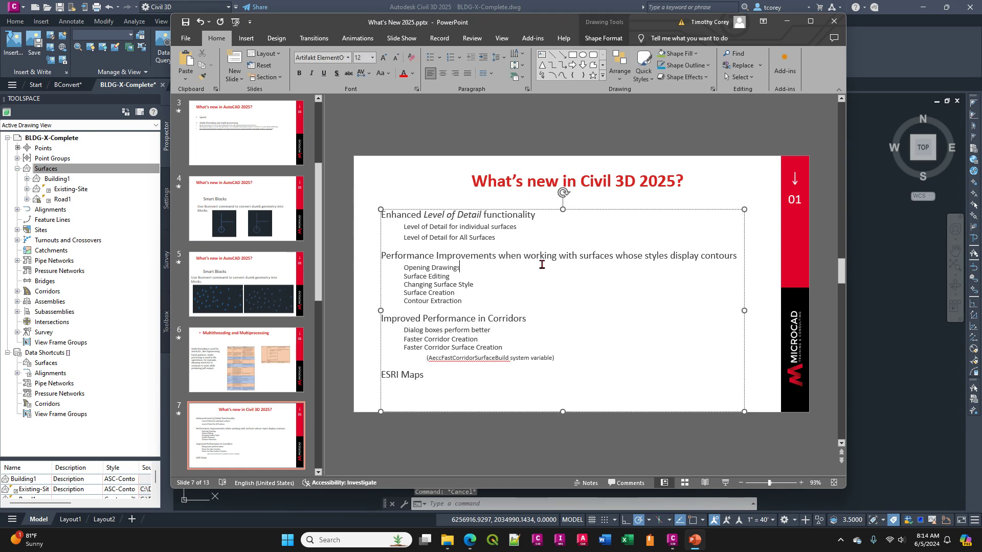
pyautogui.scroll(-1, 542, 267)
pyautogui.scroll(1, 542, 268)
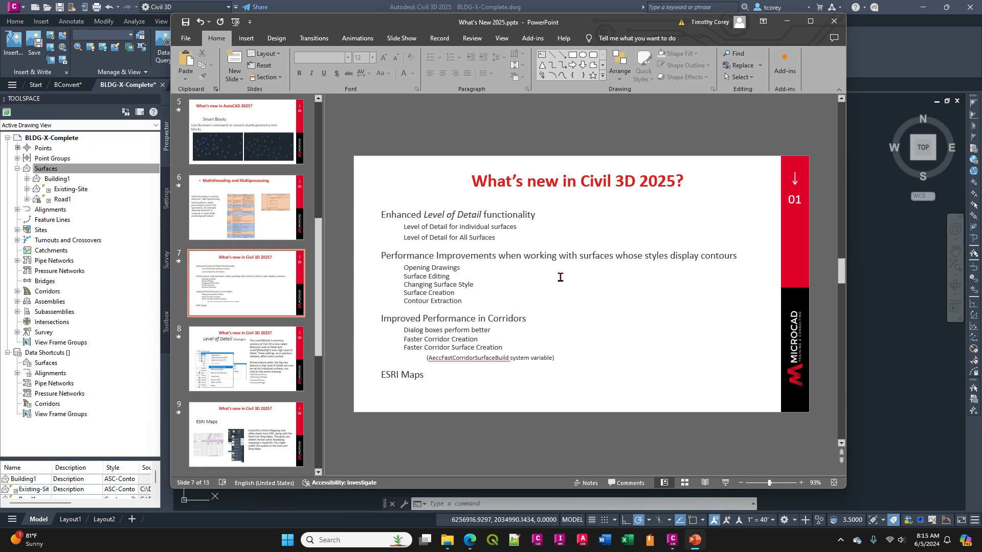
# Highlight the AeccFastCorridorSurfaceBuild system variable on the slide, then the word ESRI in the ESRI Maps bullet.
pyautogui.click(506, 357)
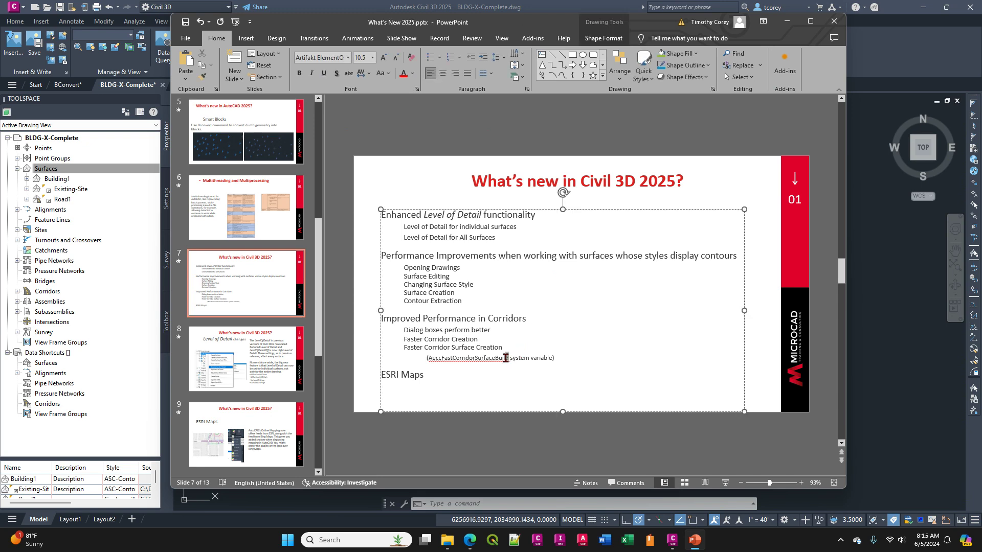
pyautogui.moveTo(505, 357); pyautogui.dragTo(428, 361)
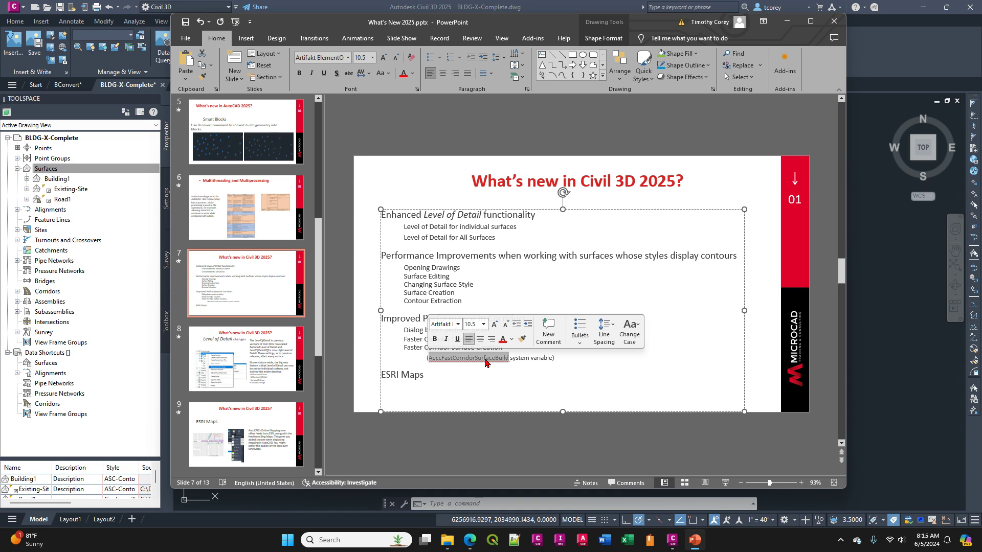
pyautogui.click(766, 369)
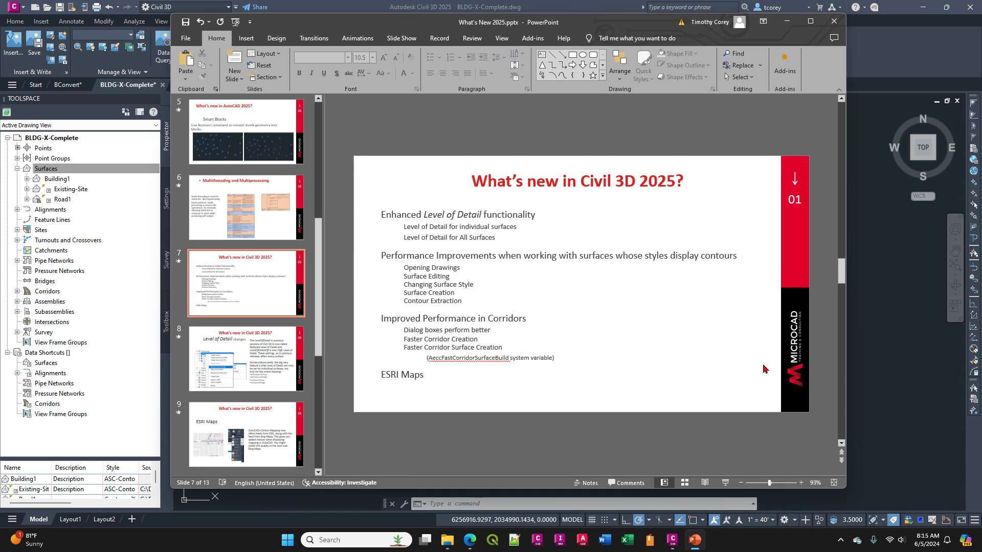
pyautogui.click(397, 377)
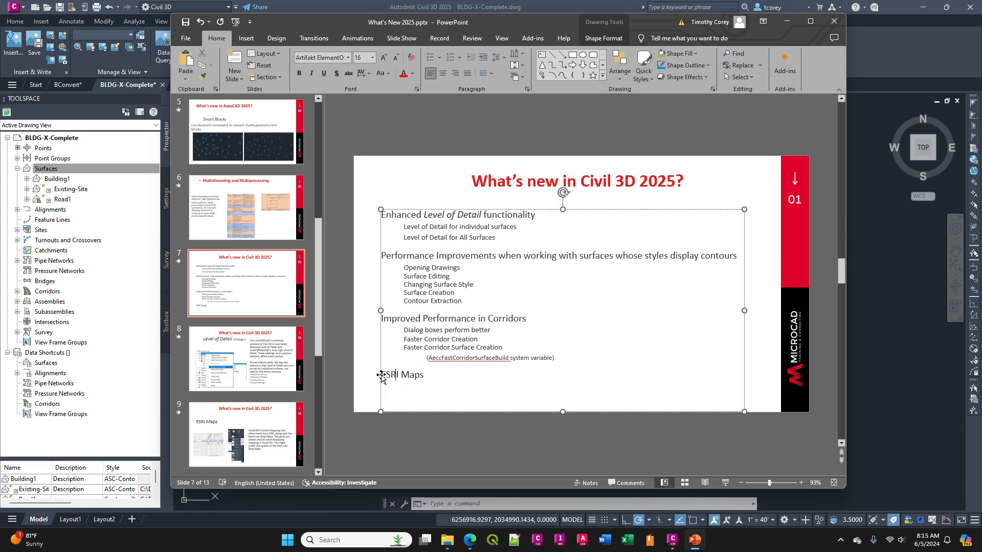
pyautogui.moveTo(381, 374); pyautogui.dragTo(402, 375)
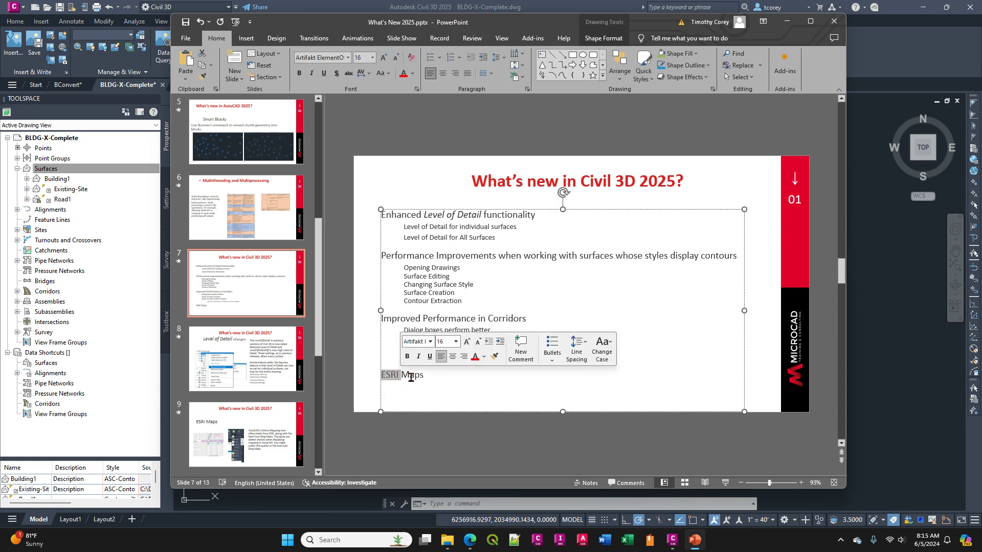
# Switch to Civil 3D and display the Esri OpenStreetMap online map behind the drawing.
pyautogui.click(887, 367)
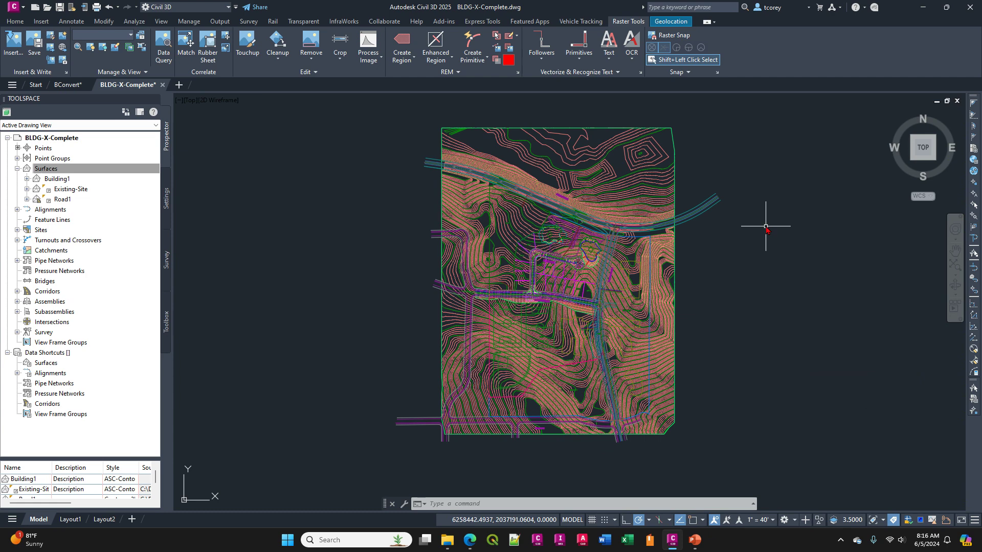
pyautogui.click(675, 22)
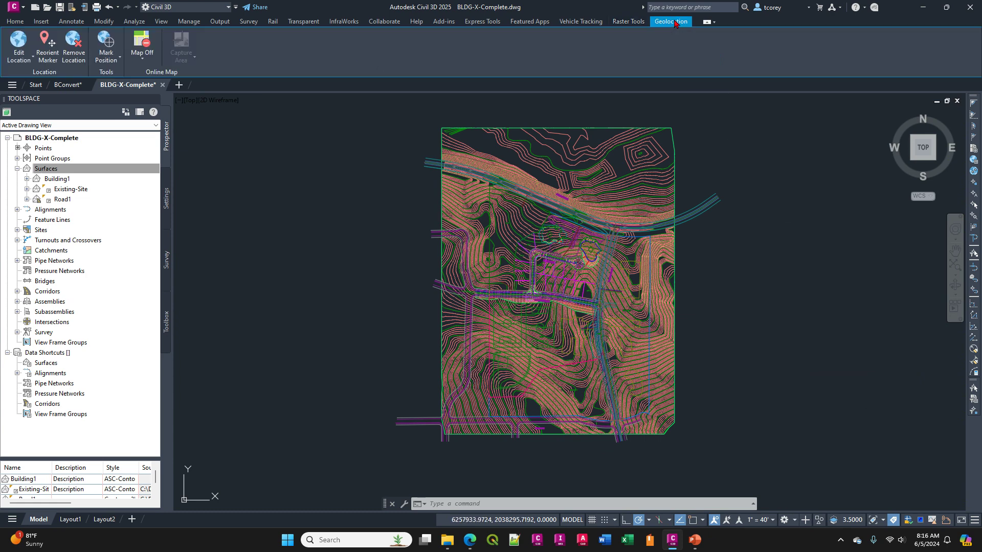
pyautogui.click(146, 58)
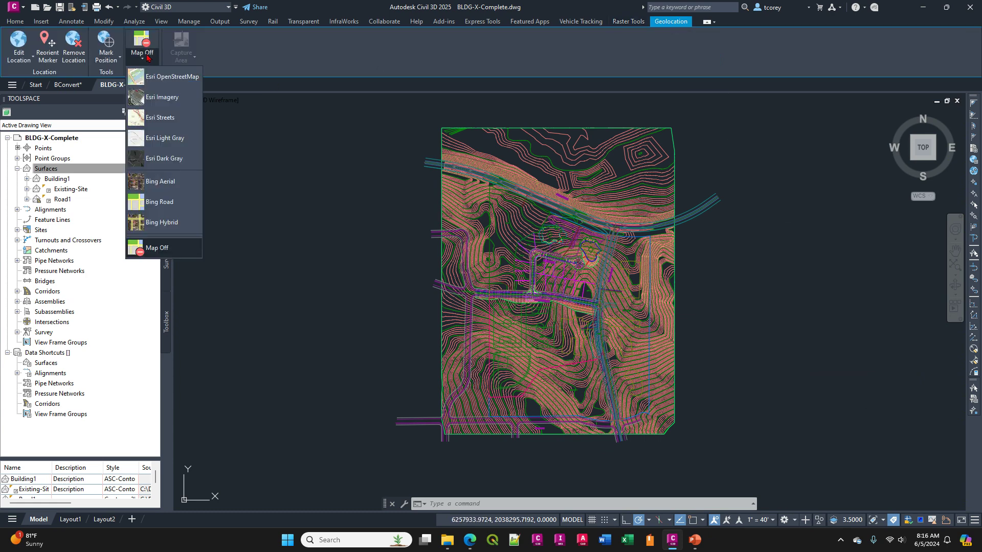
pyautogui.click(173, 78)
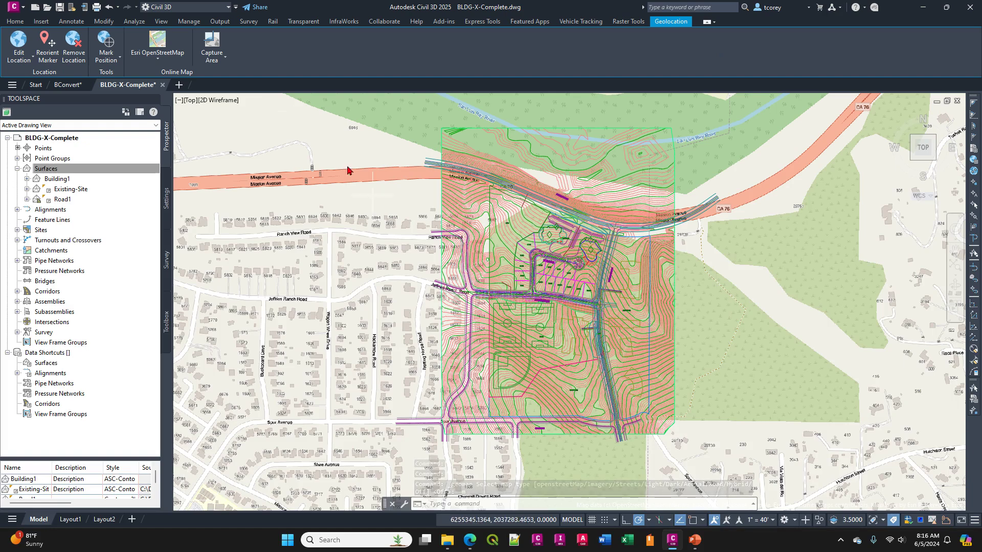
# Change the online map to Esri Imagery and then to Bing Aerial to compare the two aerial sources.
pyautogui.click(154, 58)
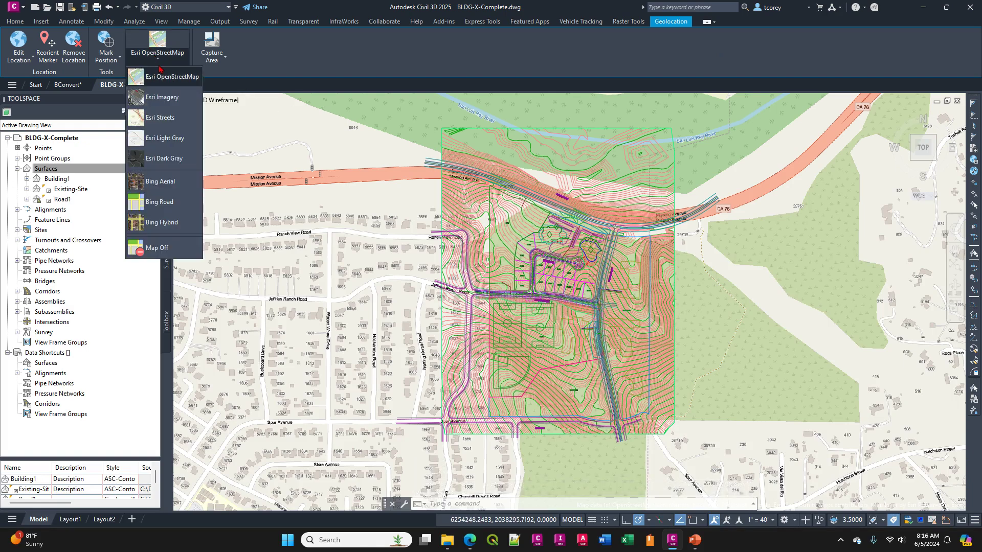
pyautogui.click(169, 97)
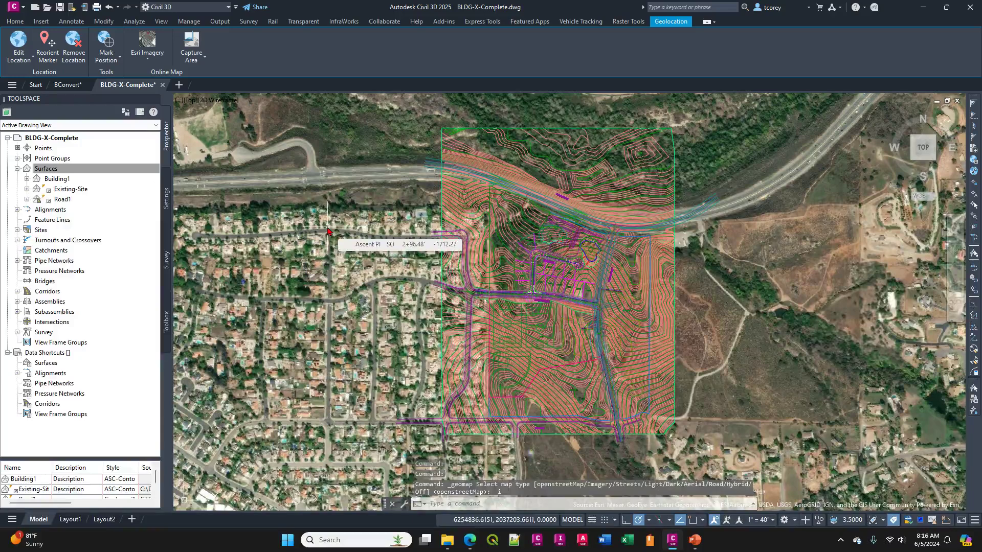
pyautogui.click(146, 60)
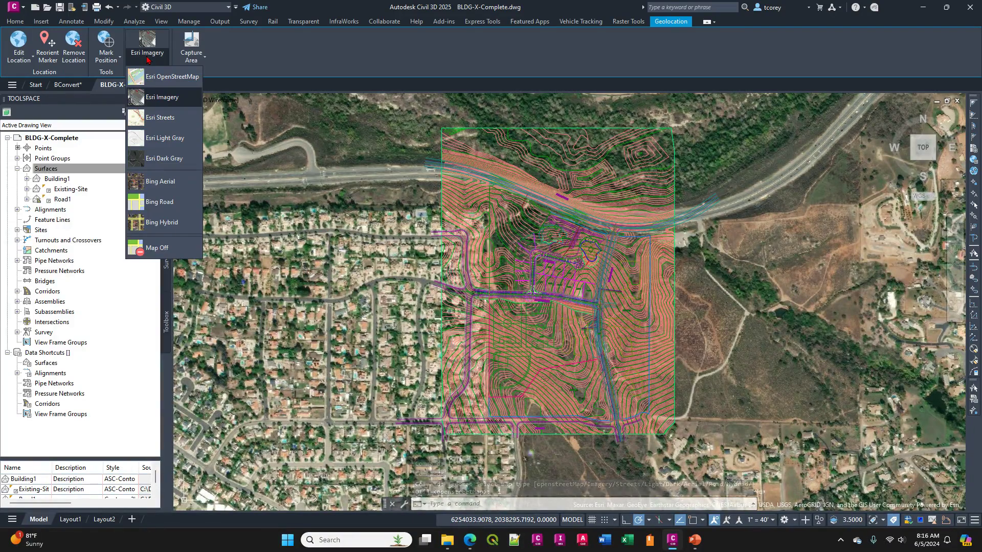
pyautogui.click(168, 182)
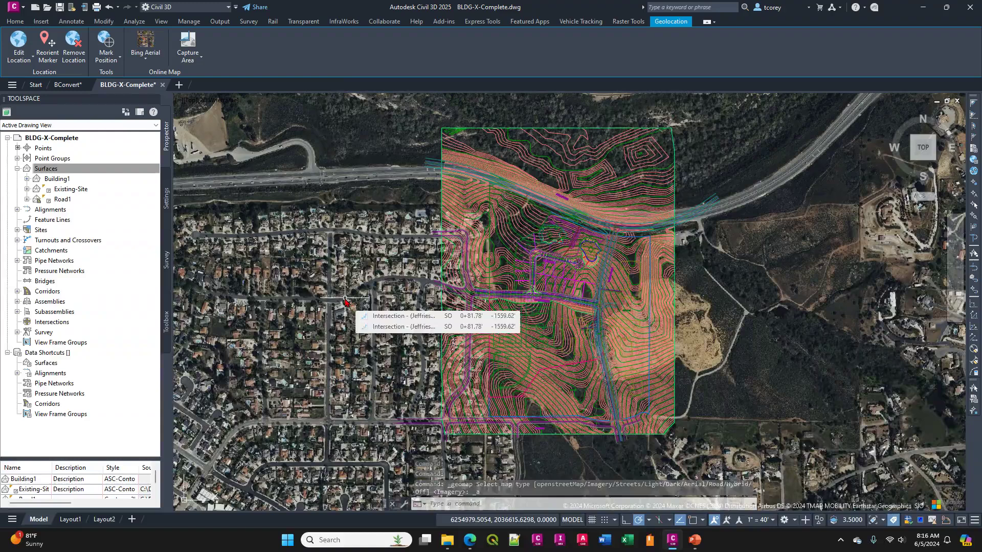
# Set the drawing's online map to Esri Streets.
pyautogui.click(144, 57)
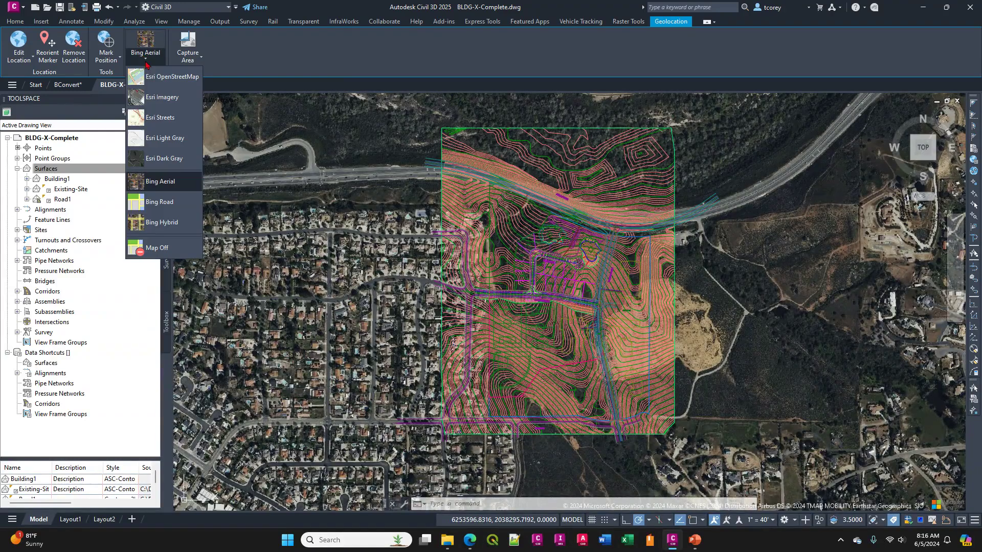
pyautogui.click(161, 118)
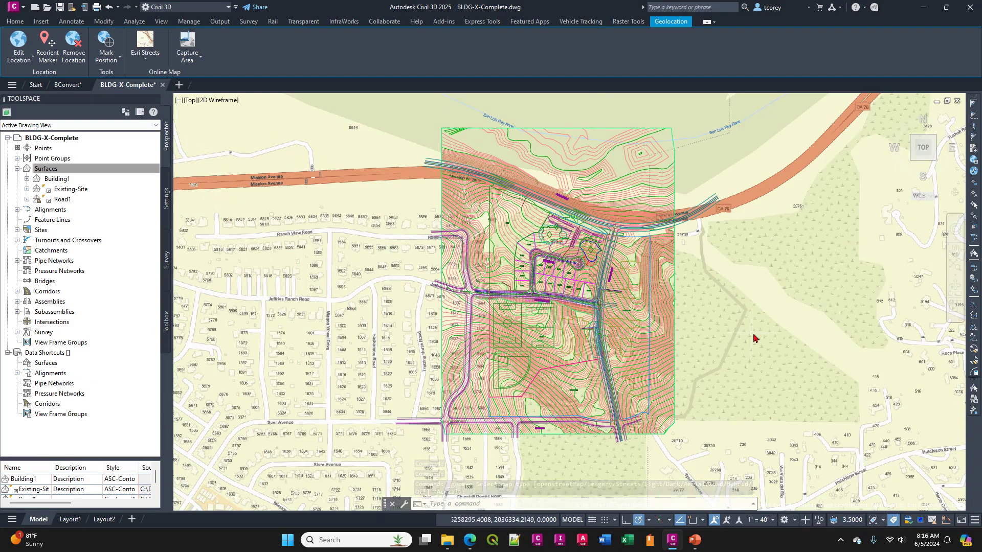
pyautogui.moveTo(756, 289)
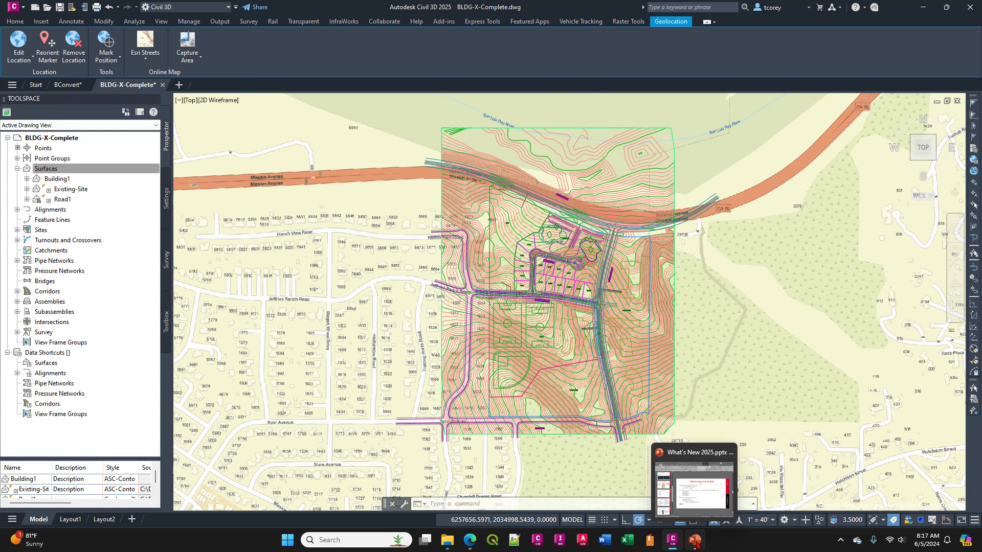
# Switch to PowerPoint, go to the Level of Detail changes slide and highlight the four commands from AllSurfaceLODLow to SurfaceLODHigh.
pyautogui.click(696, 545)
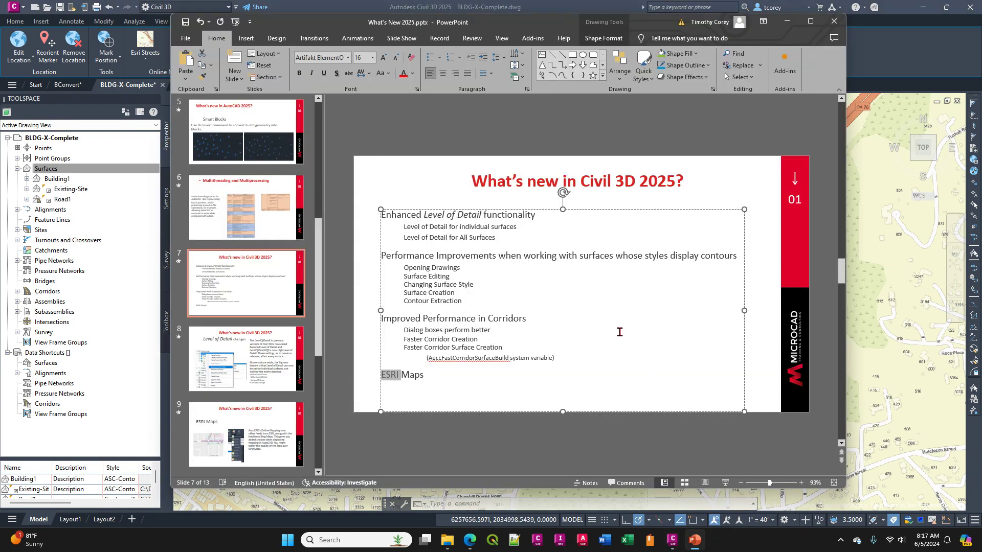
pyautogui.click(621, 322)
pyautogui.scroll(-1, 621, 323)
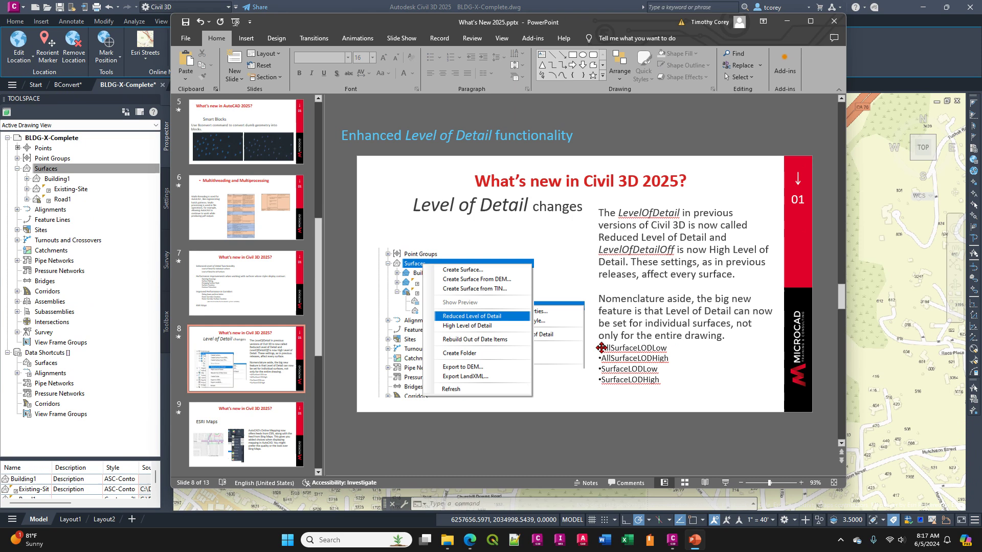
pyautogui.moveTo(601, 349); pyautogui.dragTo(671, 384)
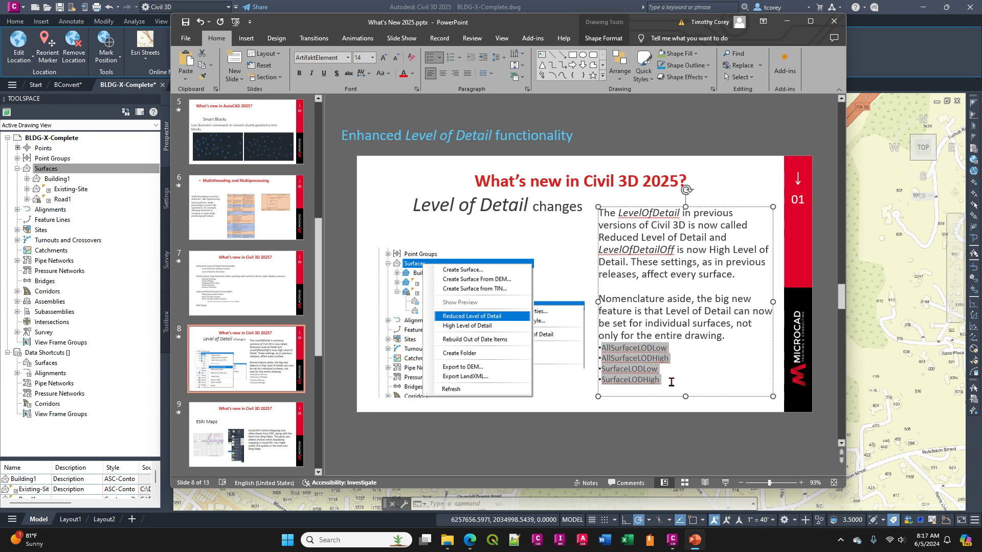
# Advance through the ESRI Maps and Corridor Transitions slides to the Import subassembly .pkt files directly slide.
pyautogui.click(665, 312)
pyautogui.scroll(-1, 656, 318)
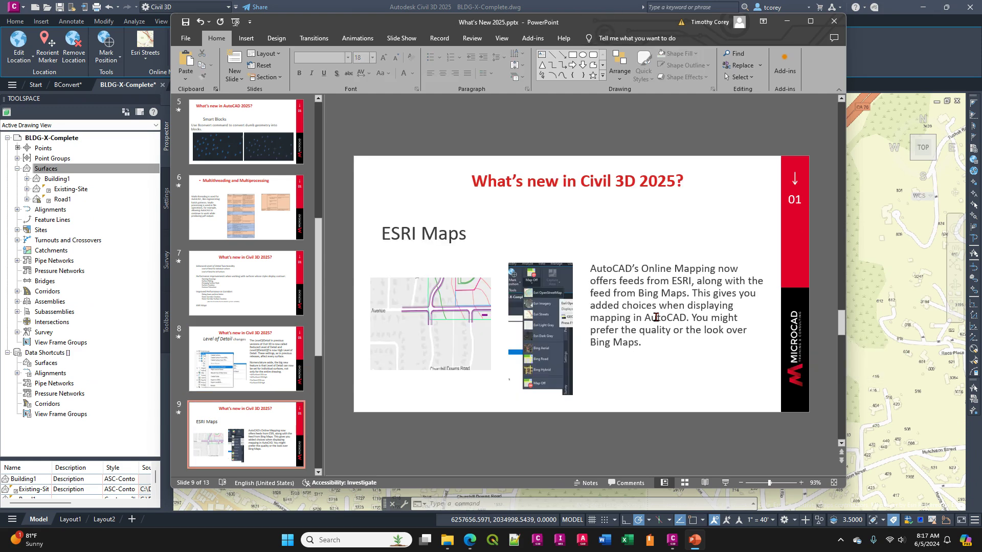
pyautogui.scroll(-1, 657, 318)
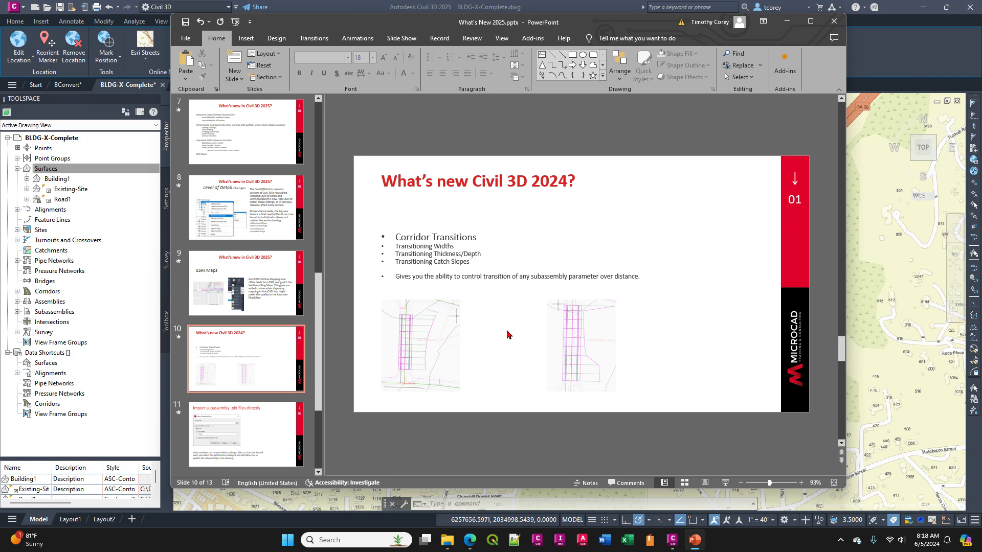
pyautogui.press('pagedown')
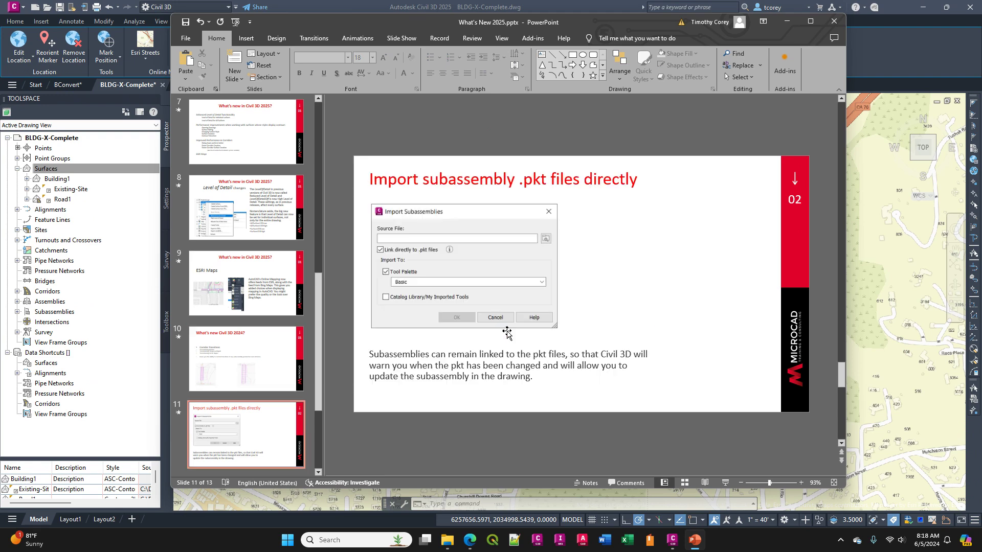
# Advance through the New control over Corridor transitions slide to the Enhancements to Grading Optimization slide.
pyautogui.click(625, 367)
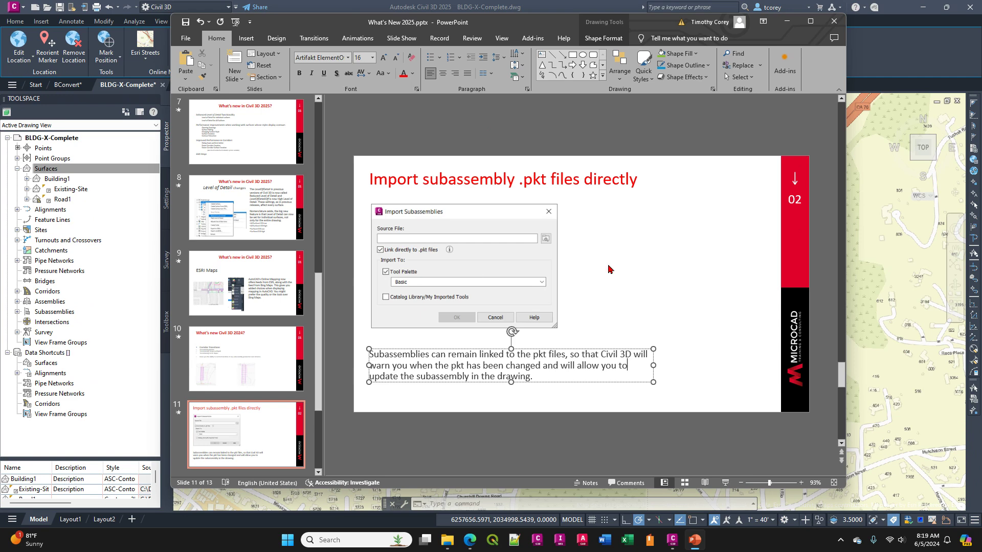
pyautogui.click(713, 371)
pyautogui.scroll(-1, 695, 364)
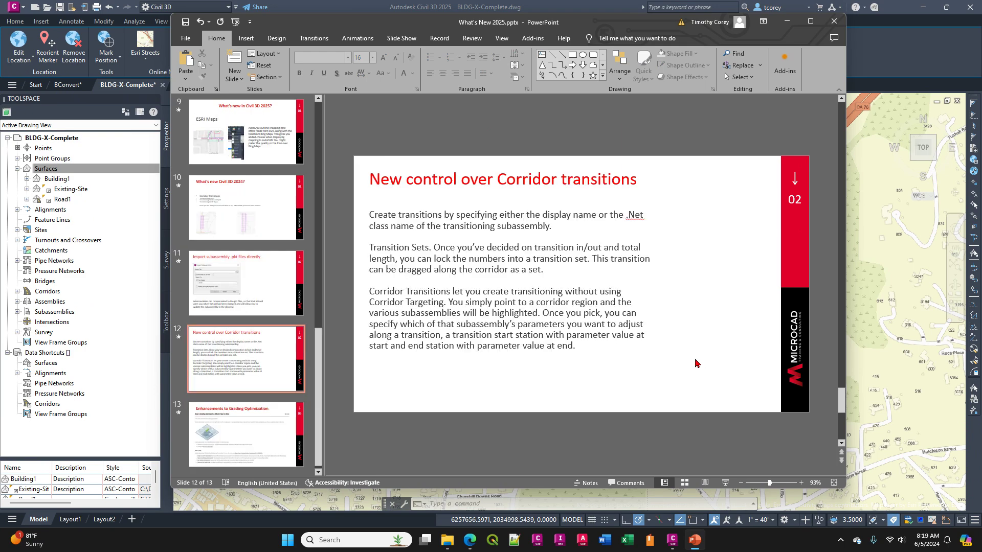
pyautogui.scroll(-1, 687, 334)
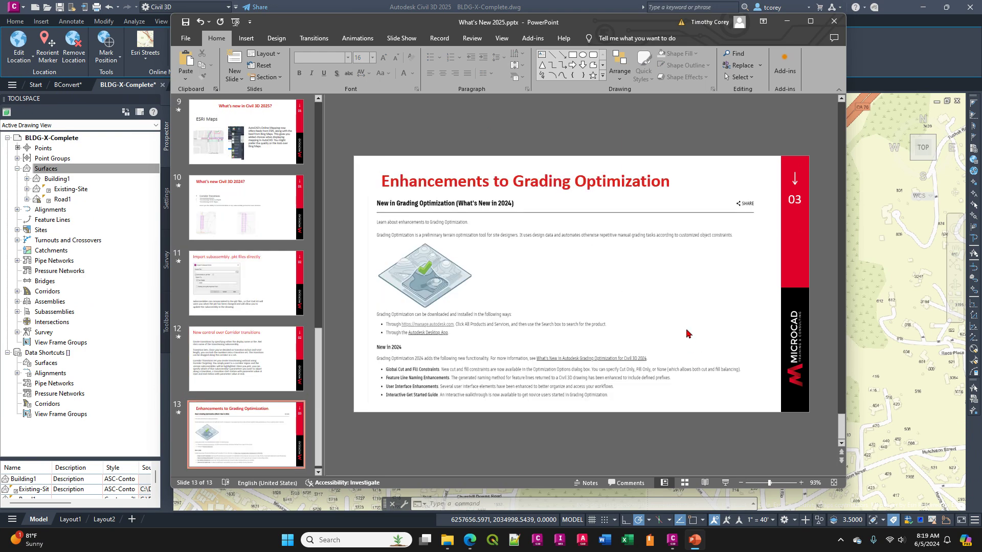
# Return to the second slide, What's new in AutoCAD 2025?, covering Speed and Smart Blocks.
pyautogui.scroll(1, 687, 334)
pyautogui.scroll(5, 318, 123)
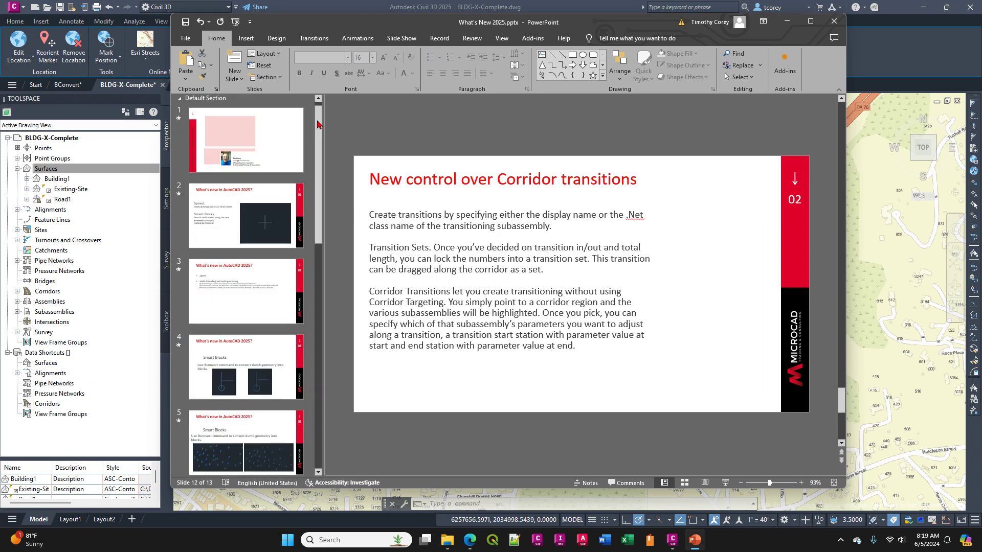
pyautogui.scroll(1, 222, 211)
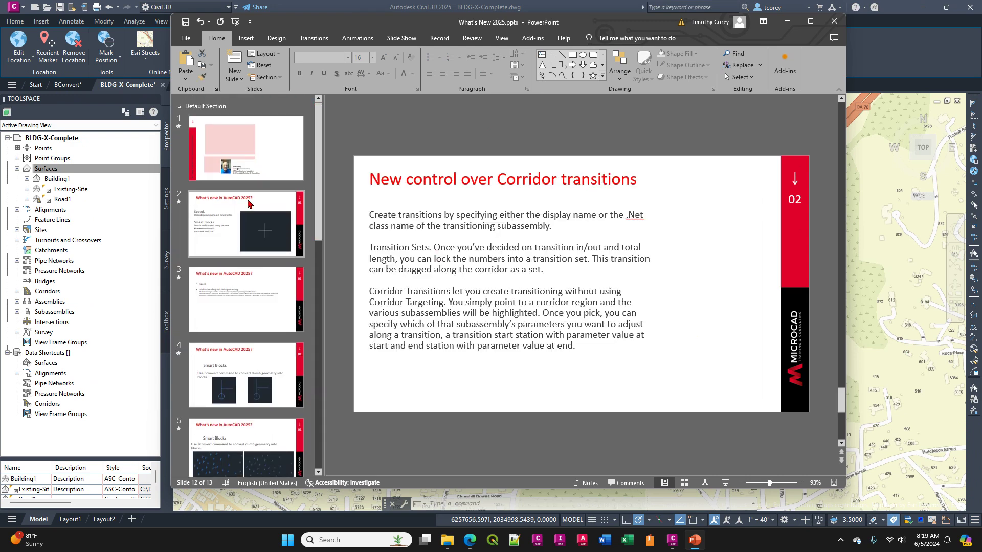
pyautogui.click(214, 231)
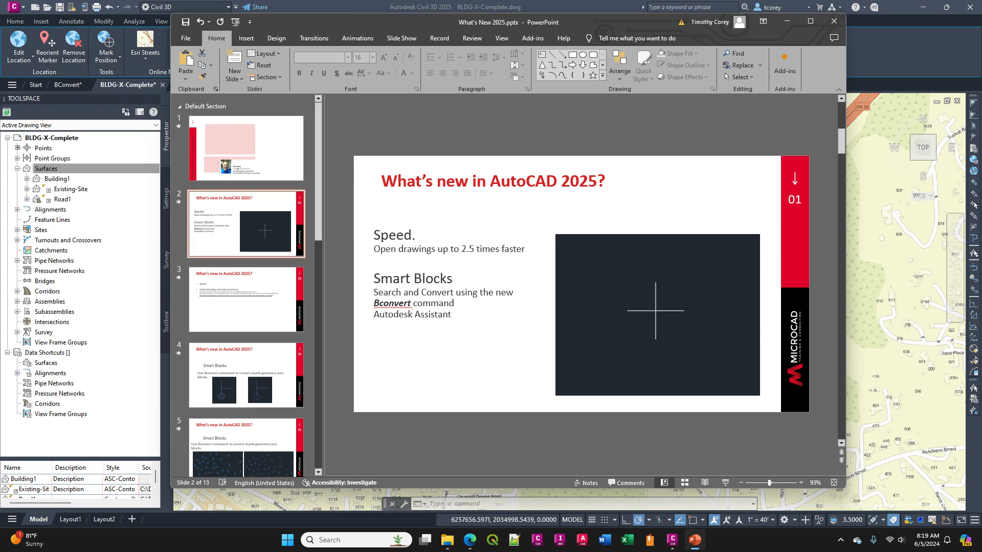
# Switch to the web browser and open the Events section of the MicroCAD website.
pyautogui.click(470, 540)
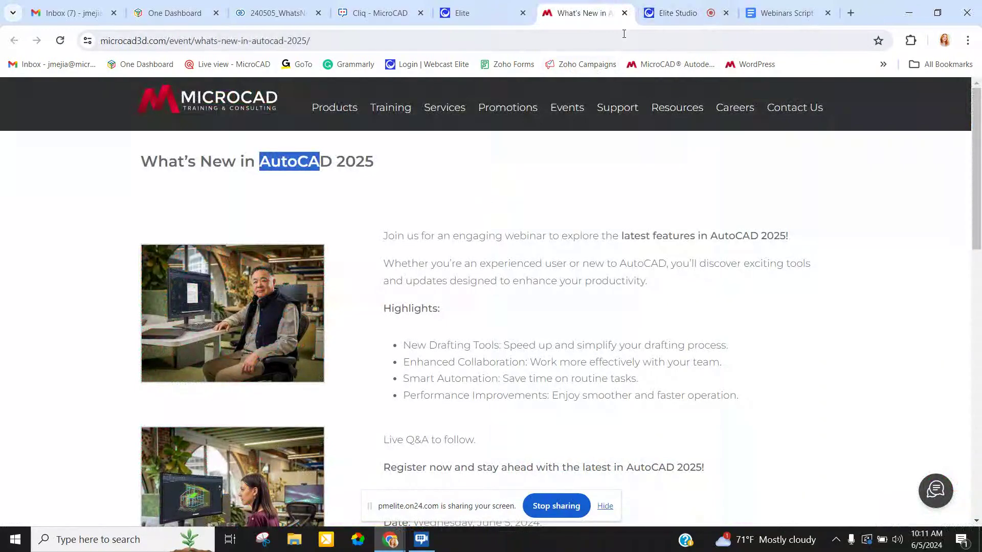
pyautogui.click(570, 111)
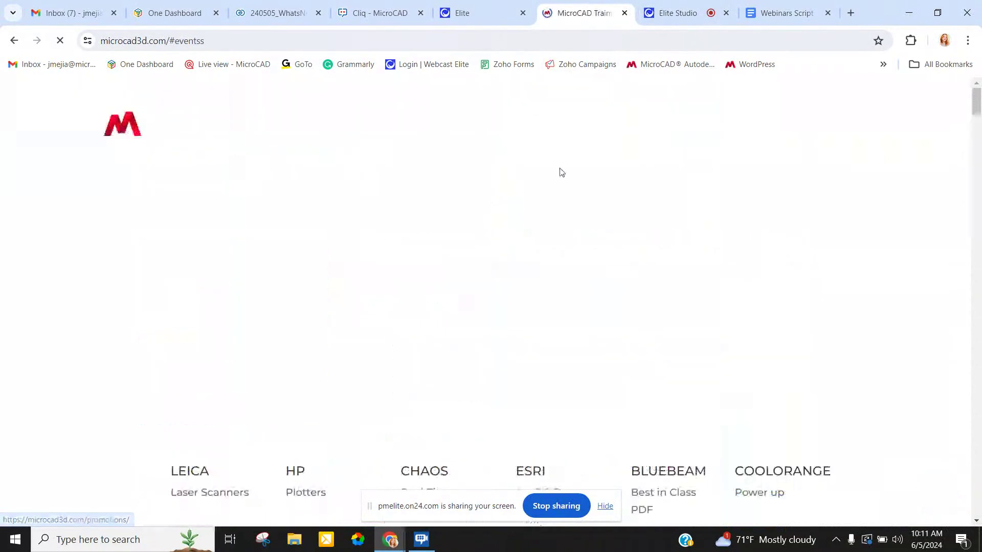